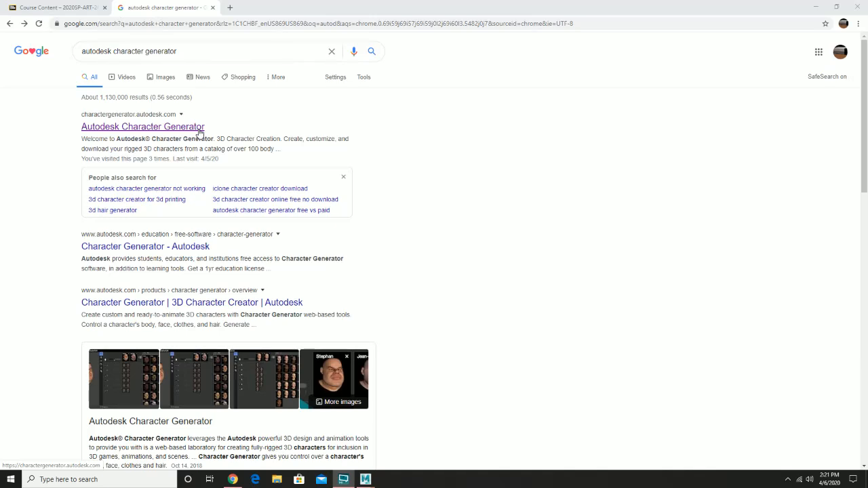
Step: Open the Autodesk Character Generator site from the search results and copy its web address
click(184, 129)
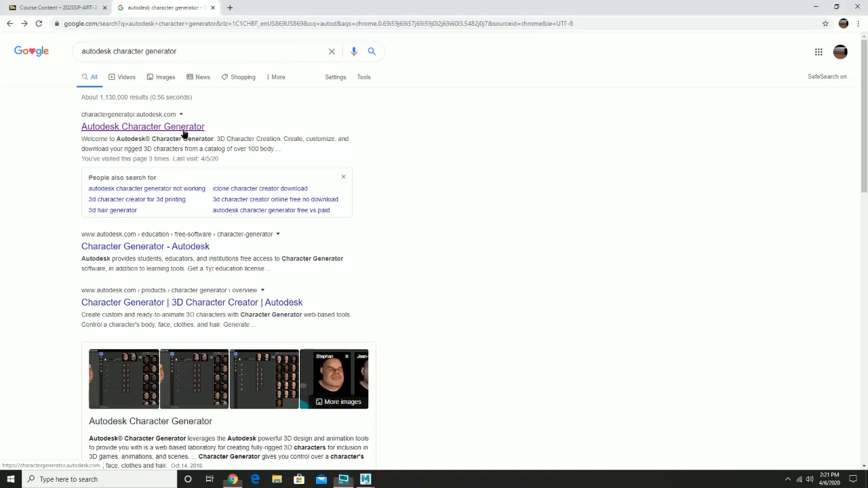
click(155, 24)
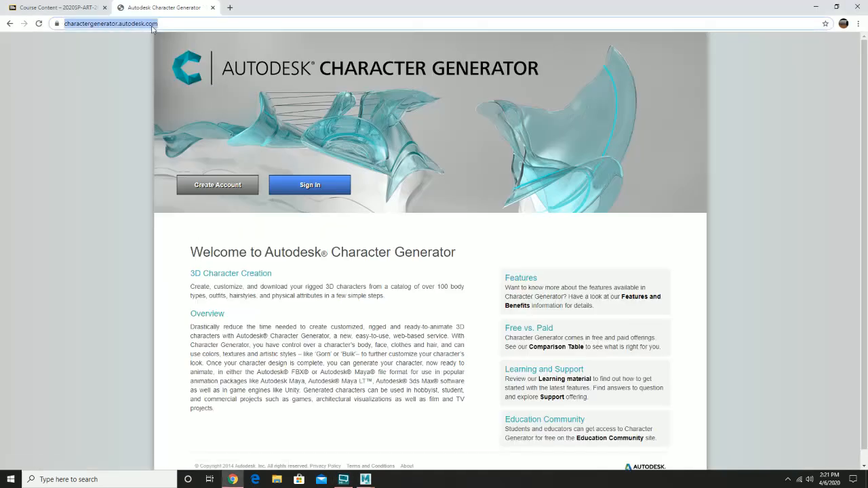
right_click(157, 25)
click(199, 75)
Step: Edit the Week 11 Material item on the course page, adding the copied link after "Working with Autodesk Character Generator", and submit it
click(67, 9)
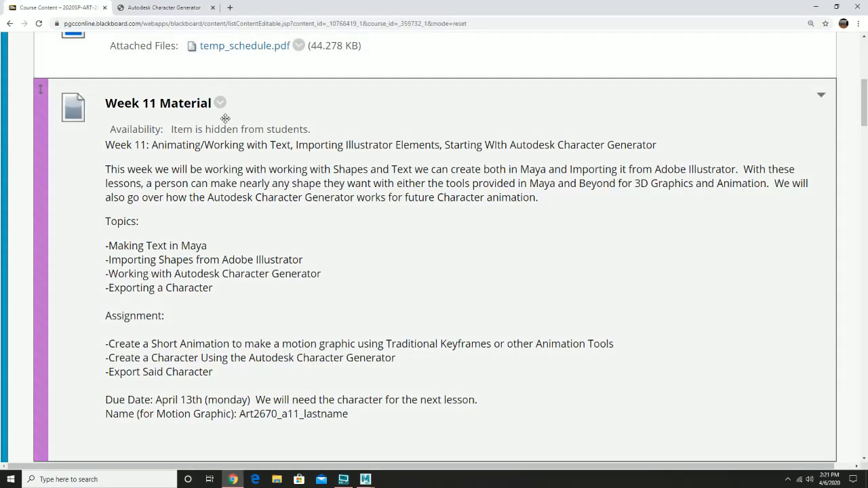
click(220, 102)
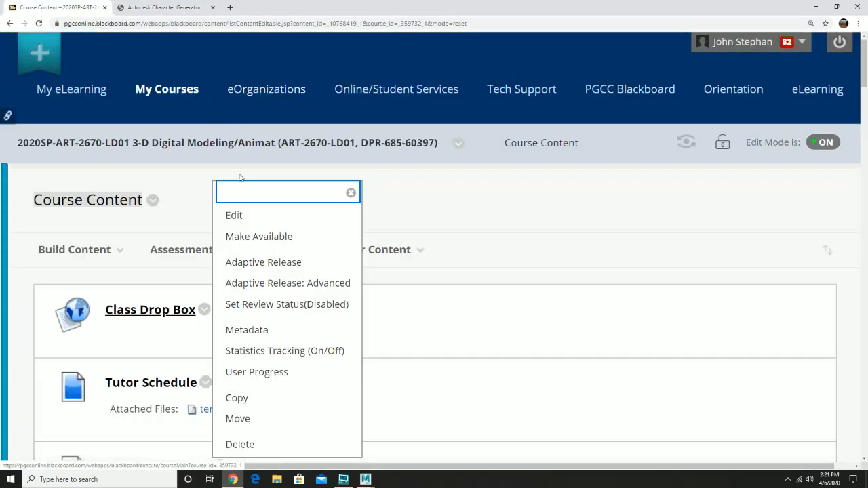
click(253, 214)
scroll(353, 319, down, 5)
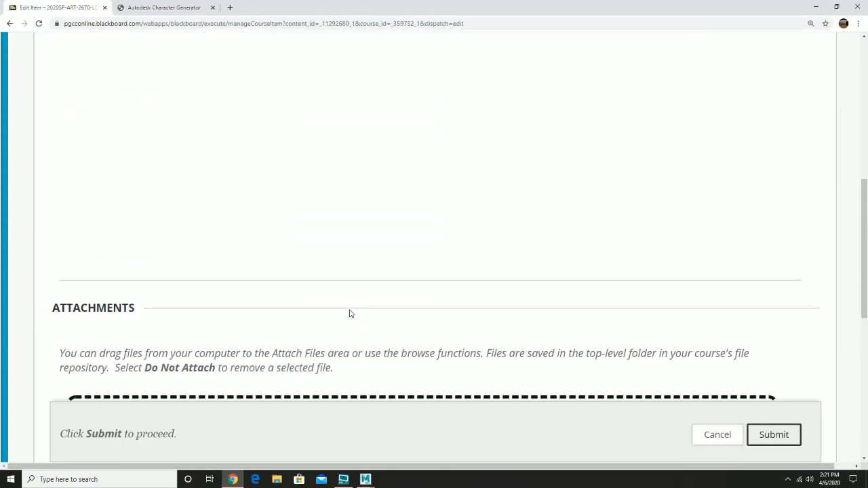
scroll(339, 219, down, 6)
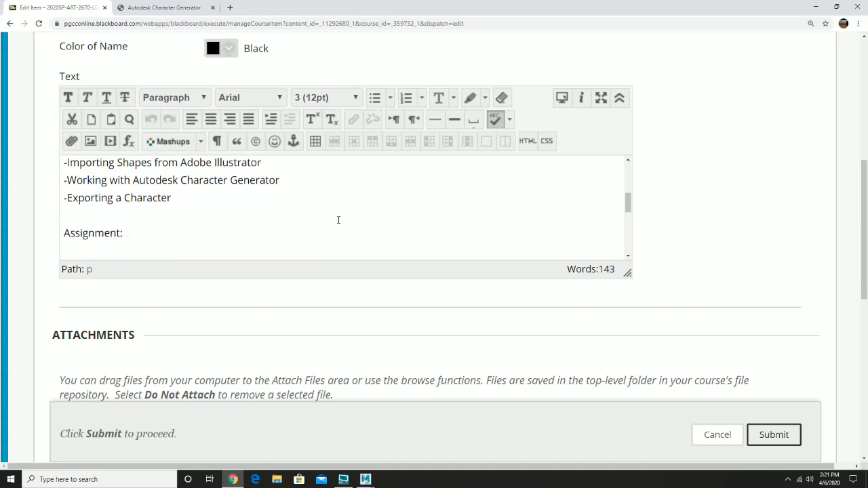
scroll(246, 201, up, 2)
click(304, 191)
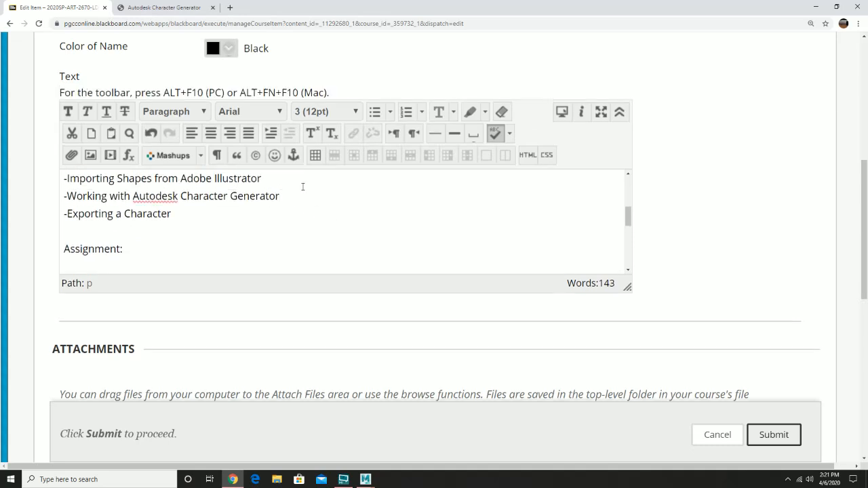
key(ctrl+v)
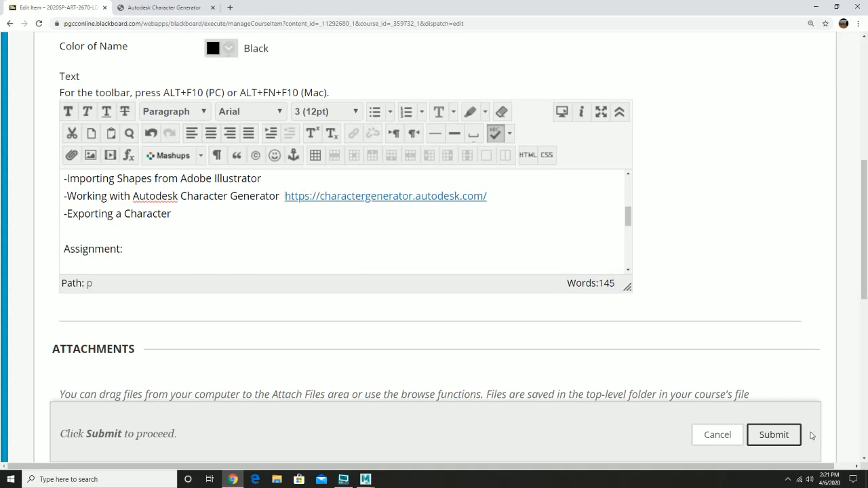
click(774, 437)
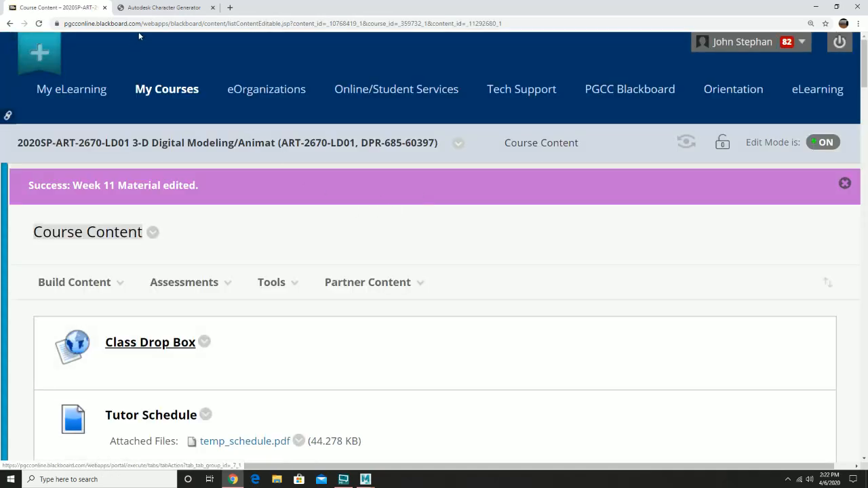
Step: Return to the Character Generator site and sign in with the saved account e-mail and password, retrying the sign-in if needed
click(163, 7)
click(325, 188)
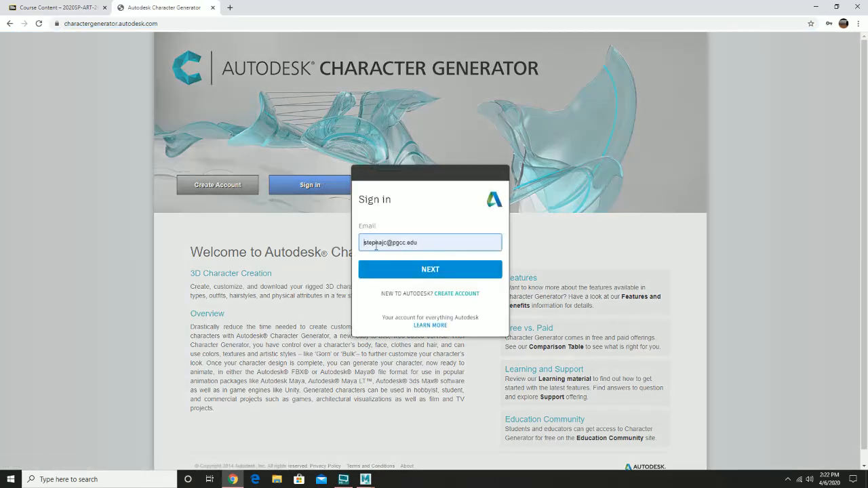
click(416, 274)
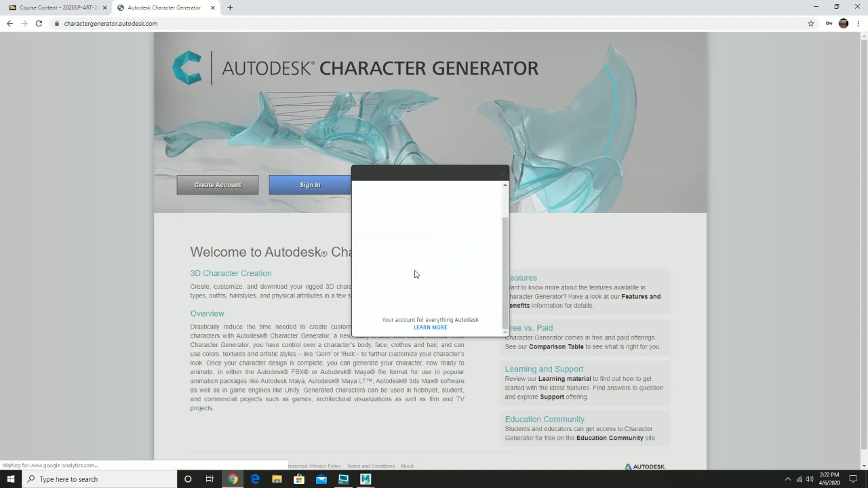
click(424, 290)
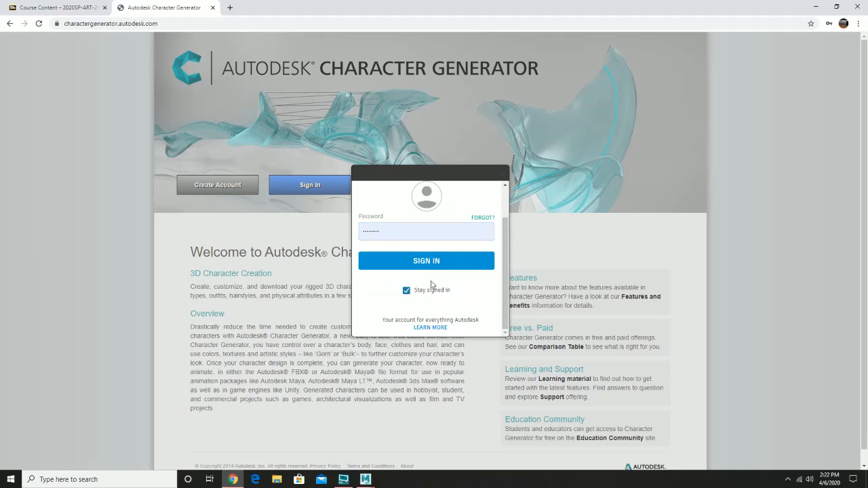
click(426, 267)
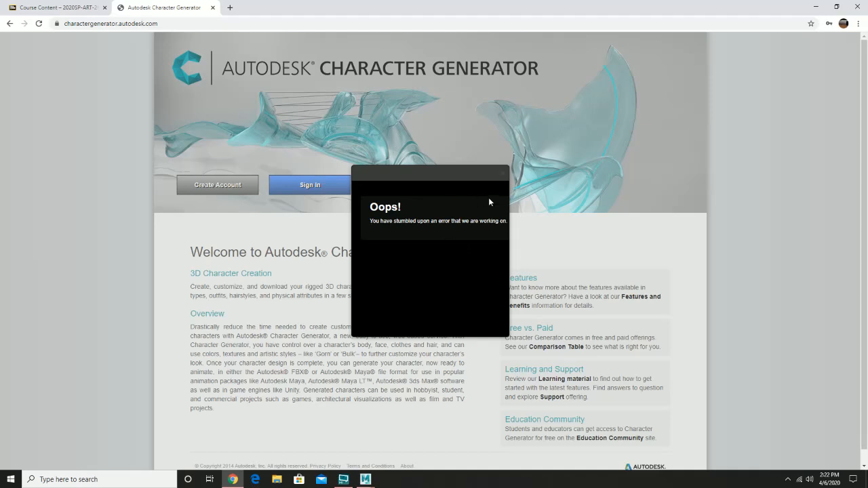
click(503, 175)
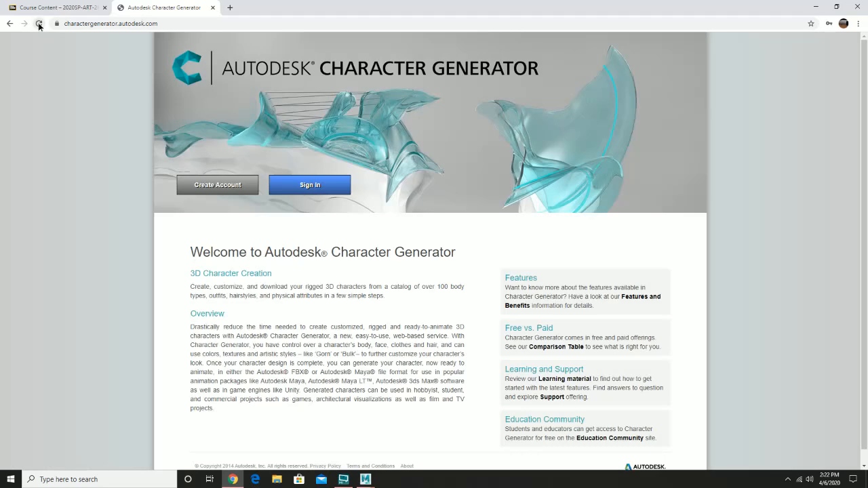
click(310, 185)
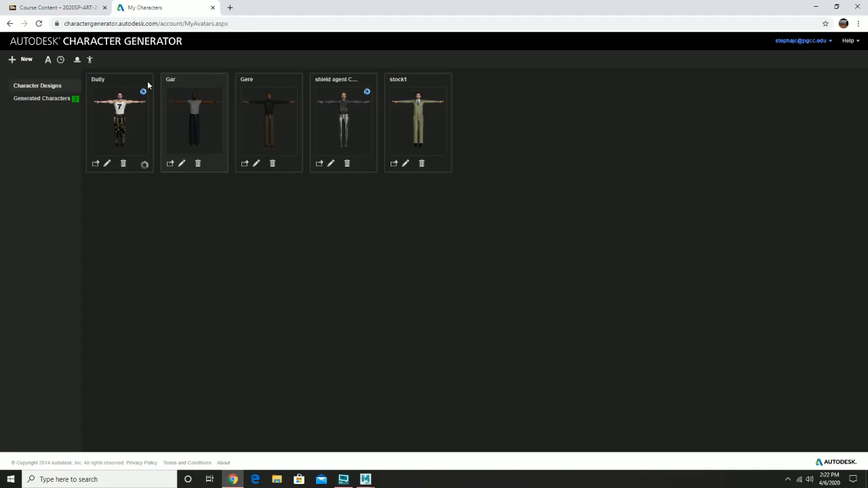
Step: Start a new character from the Default Male in the Standard set, after checking the Premium set, and open it for customization
click(23, 60)
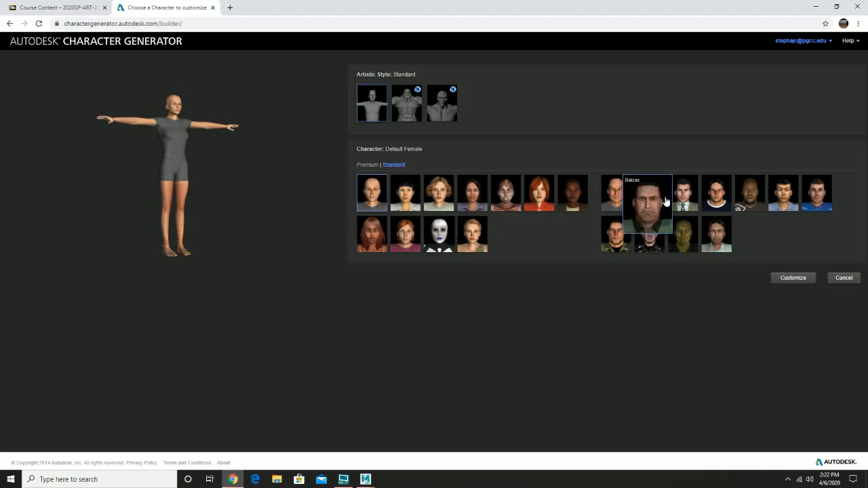
click(366, 166)
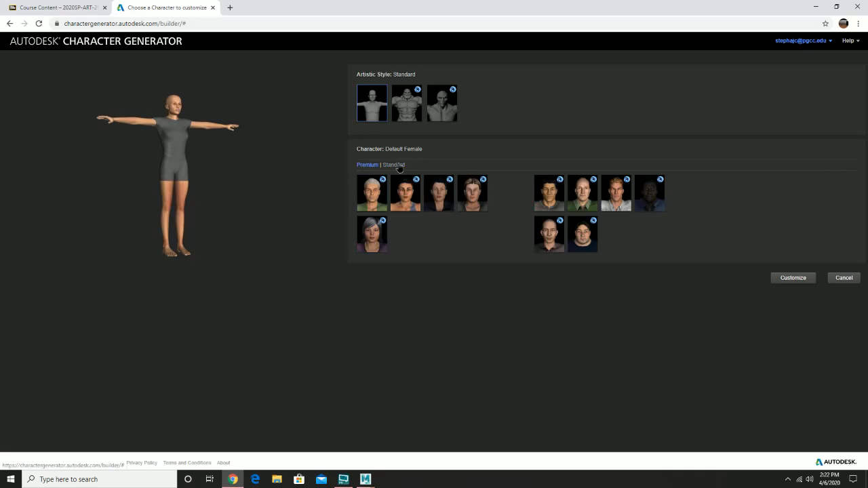
click(394, 165)
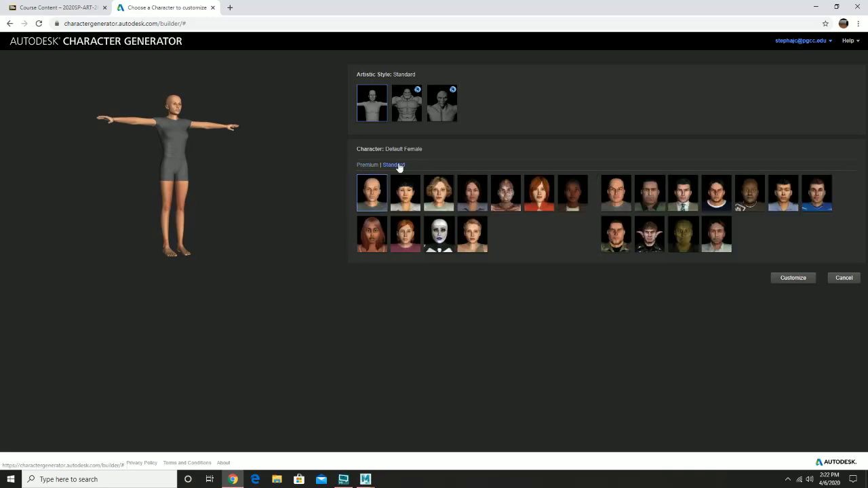
click(613, 191)
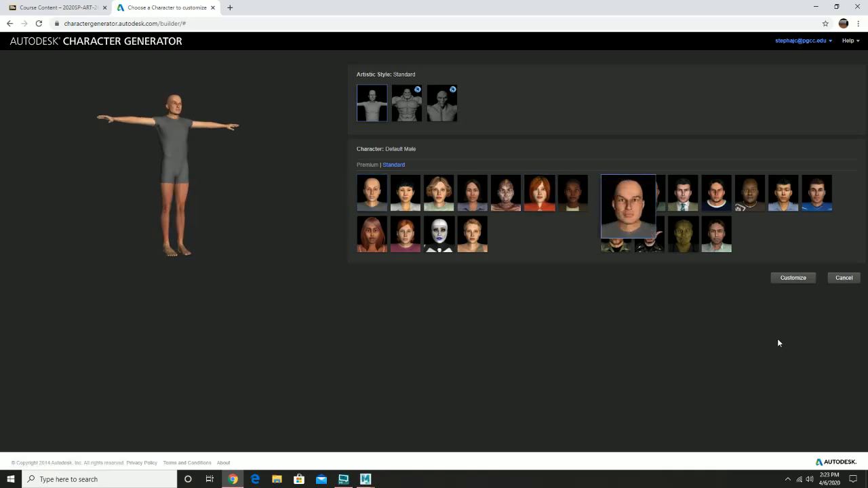
click(781, 279)
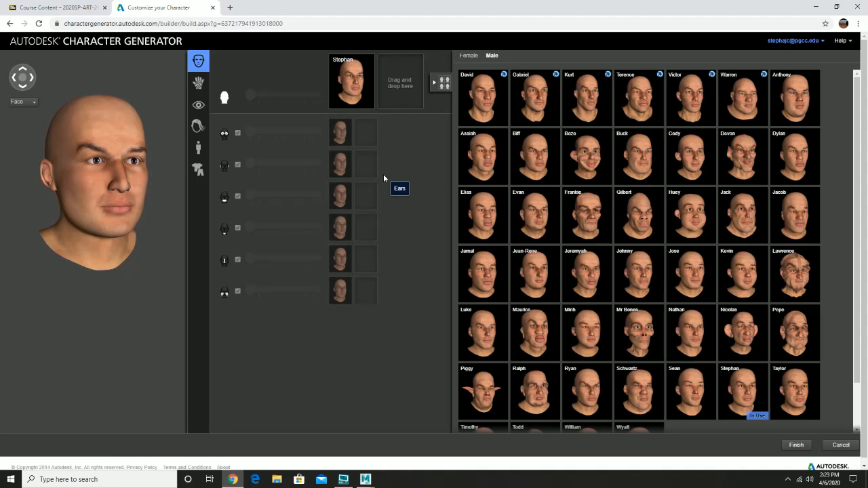
Step: Replace the character's first base face with the male preset Kurt
mouse_move(719, 227)
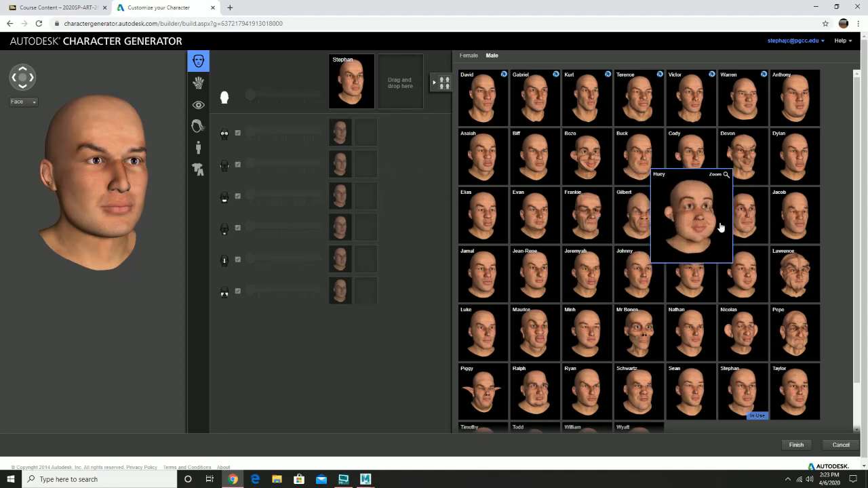
mouse_move(743, 287)
scroll(718, 309, down, 1)
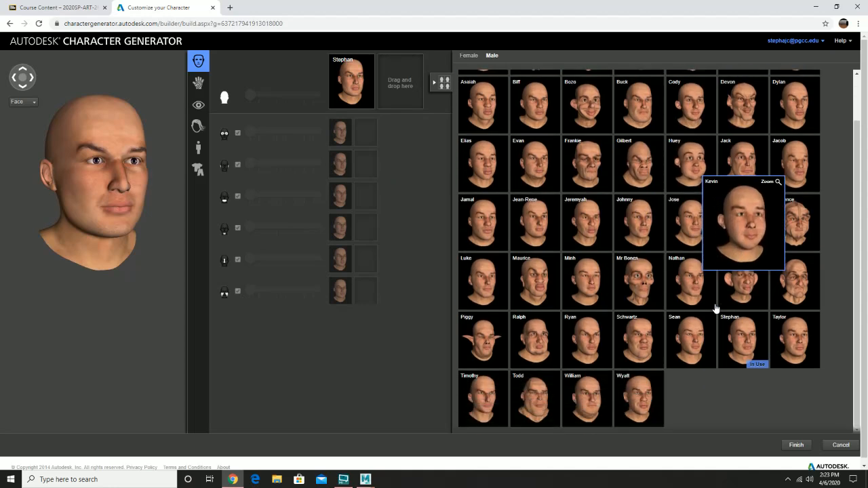
mouse_move(631, 397)
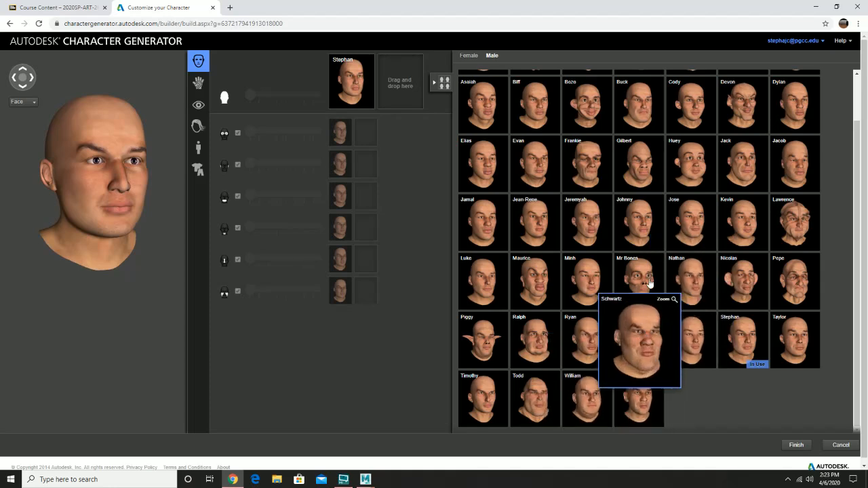
mouse_move(636, 273)
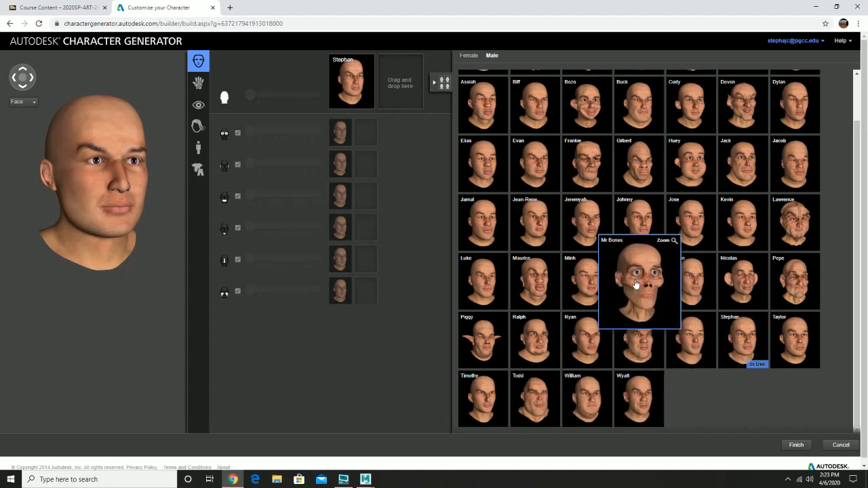
scroll(628, 271, up, 2)
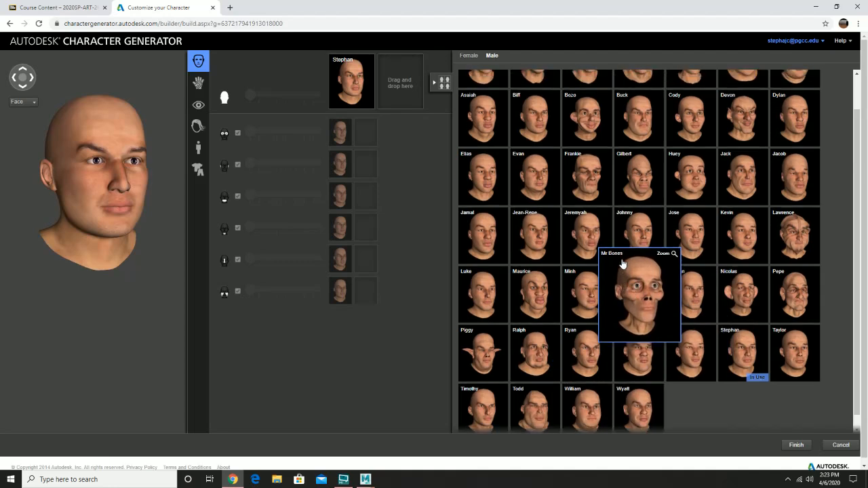
mouse_move(631, 215)
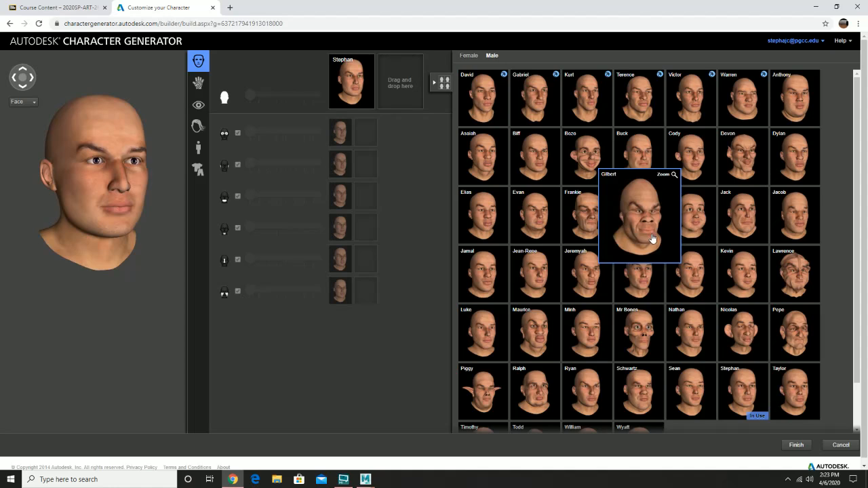
mouse_move(527, 212)
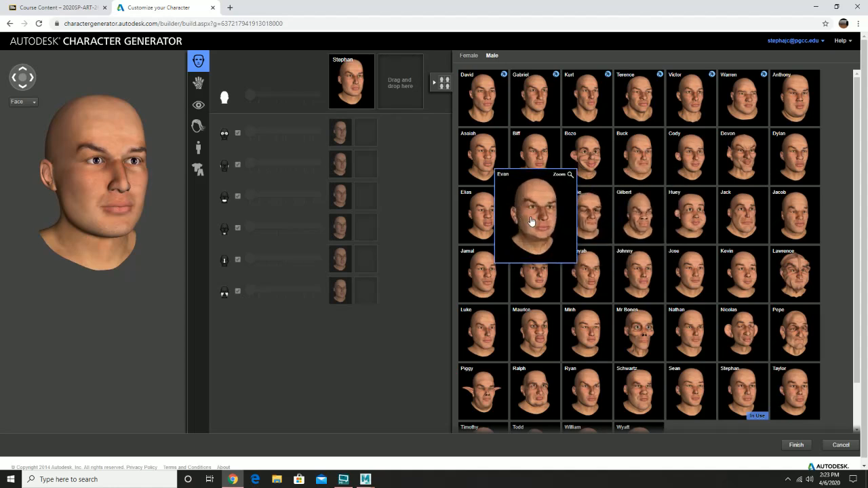
mouse_move(536, 153)
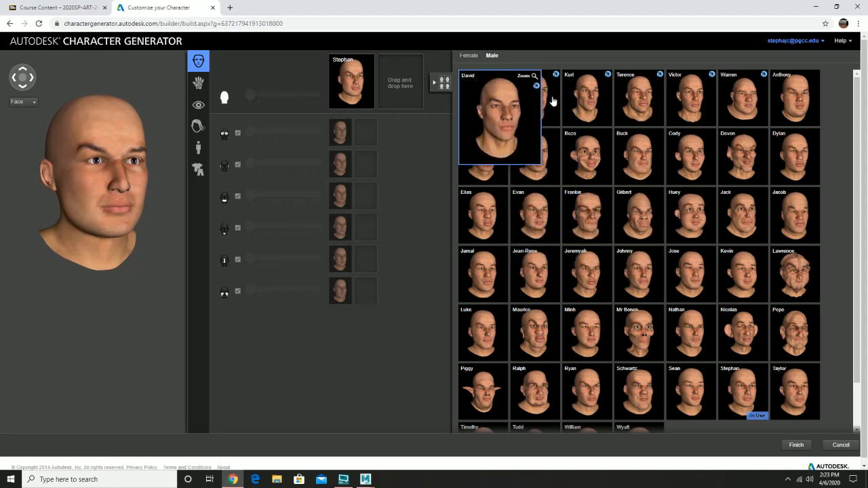
mouse_move(591, 104)
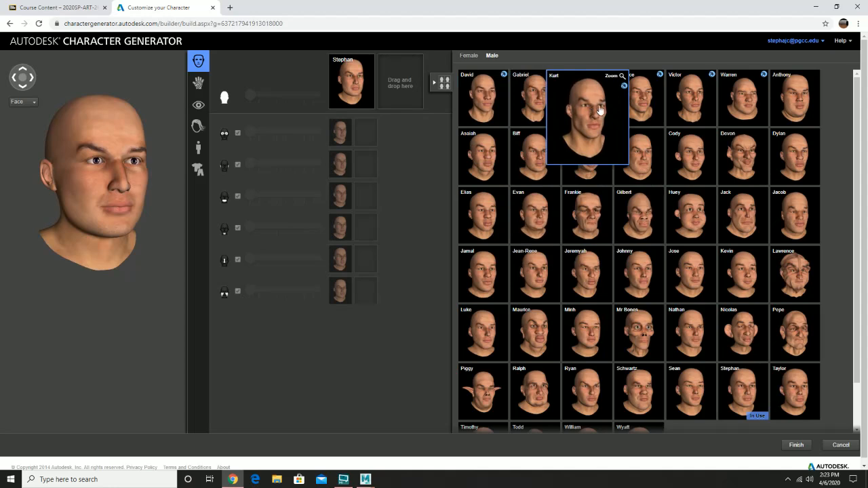
drag(600, 110, 360, 85)
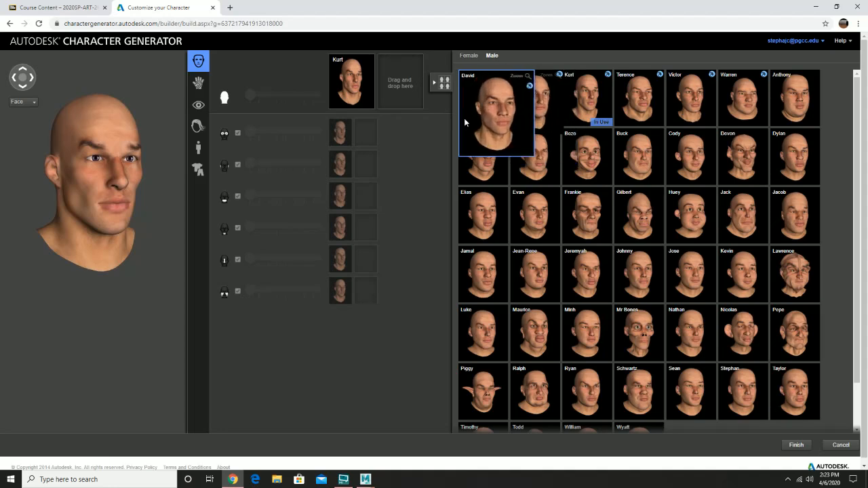
Step: Add the male preset Warren as the second face and try the whole-head blend, leaving it fully at Kurt
mouse_move(657, 194)
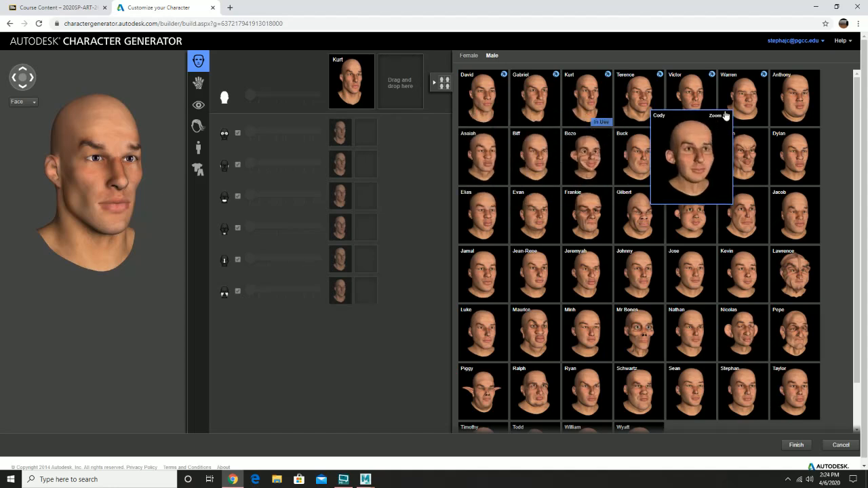
drag(746, 97, 406, 83)
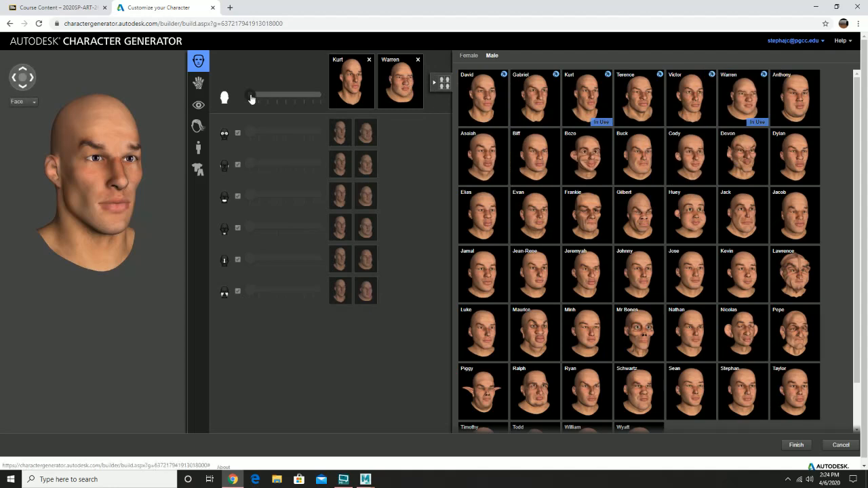
mouse_move(255, 98)
mouse_down()
mouse_move(312, 99)
mouse_move(245, 101)
mouse_up()
mouse_move(242, 100)
mouse_down()
mouse_move(301, 102)
mouse_move(244, 99)
mouse_up()
Step: Unlink the eye region from the whole-head blend, set Pepe as its second face, and blend it about a quarter toward Pepe
click(238, 134)
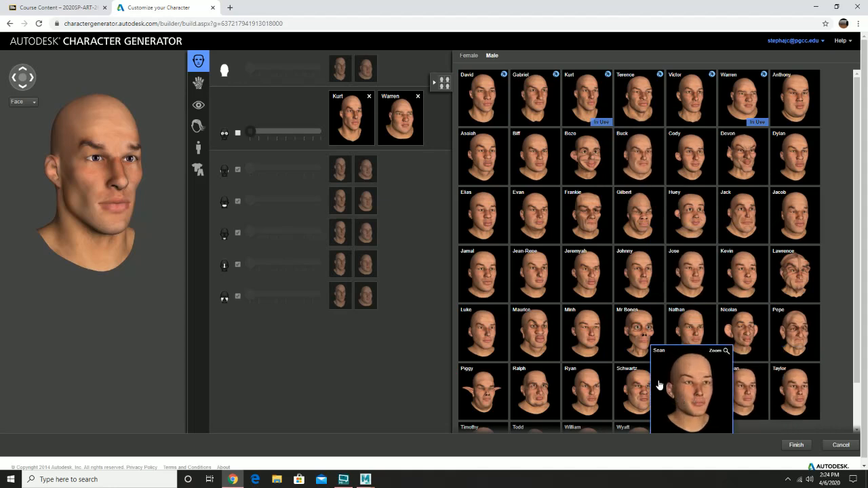
drag(797, 341, 413, 125)
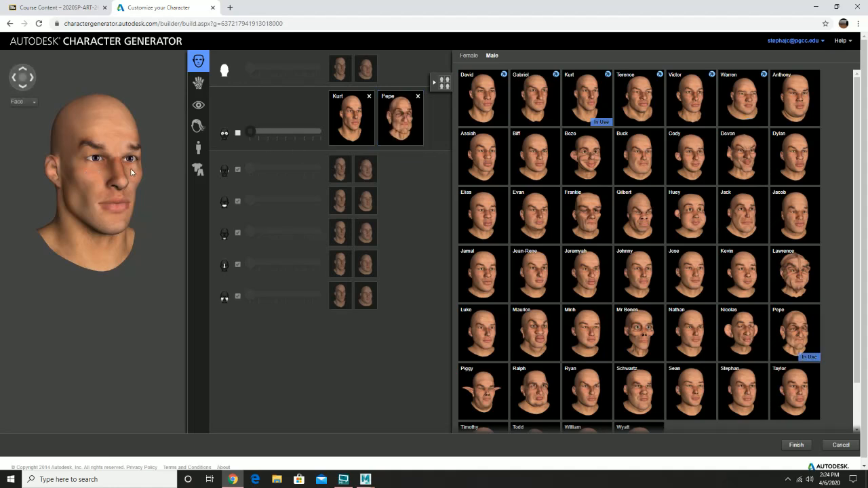
drag(254, 136, 276, 137)
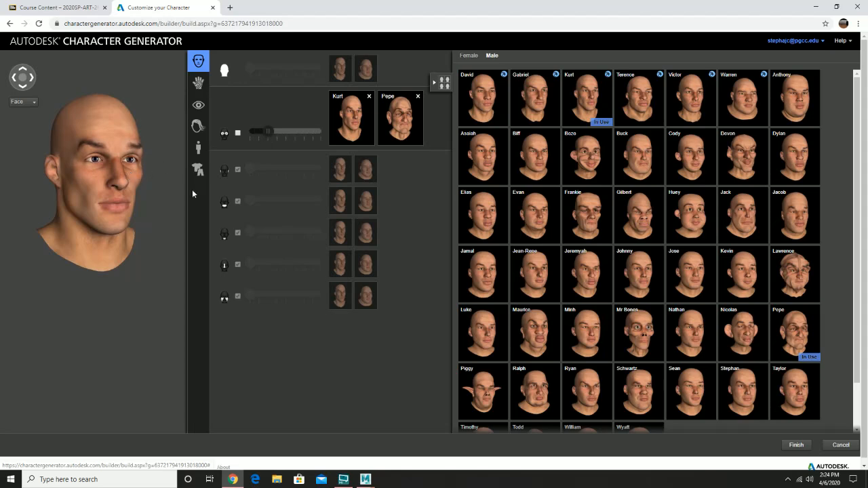
Step: Unlink the ear region from the whole-head blend, set Huey as its second face, and blend it about a quarter toward Huey
click(320, 171)
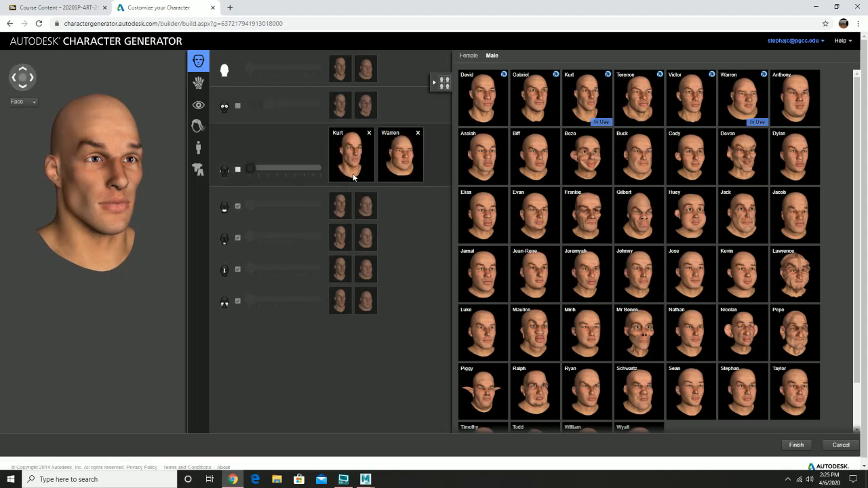
mouse_move(740, 253)
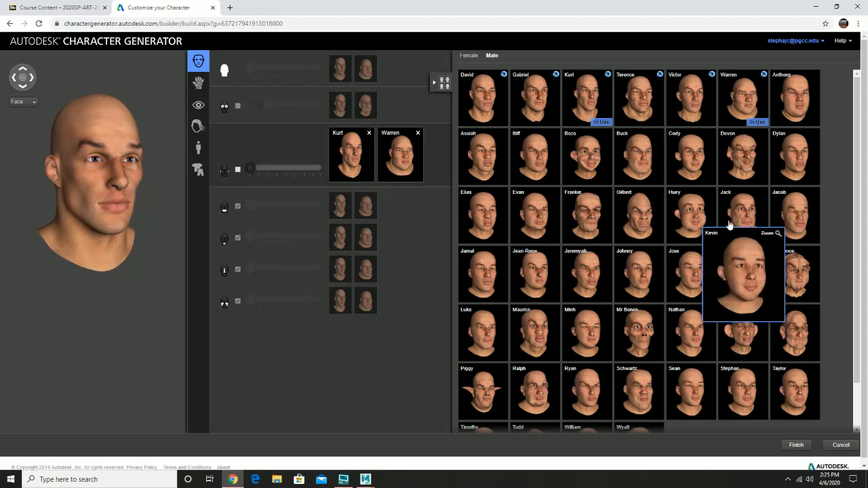
mouse_move(713, 237)
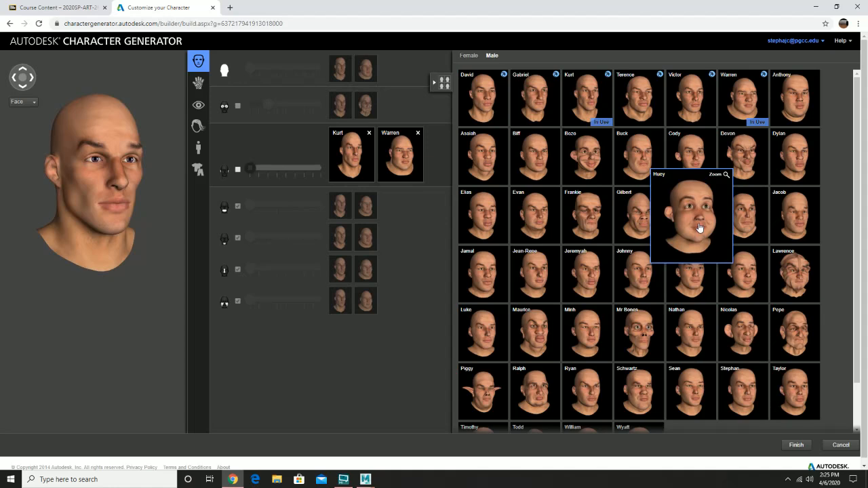
drag(699, 228, 400, 155)
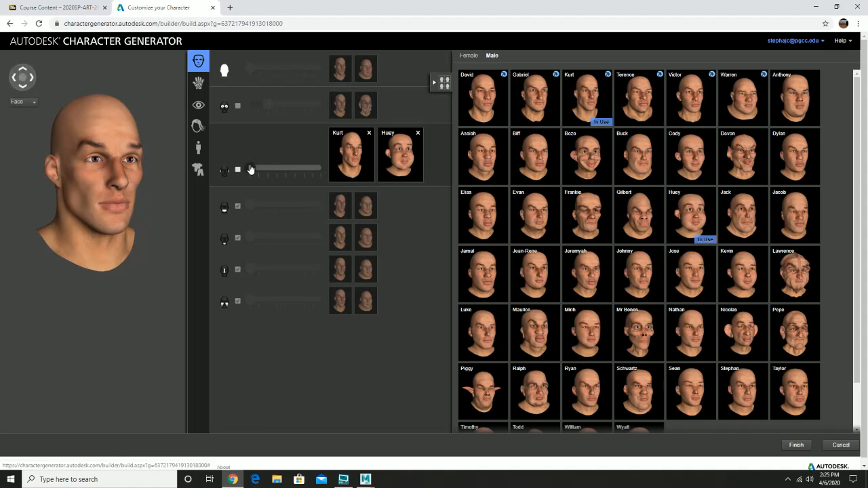
drag(252, 169, 274, 171)
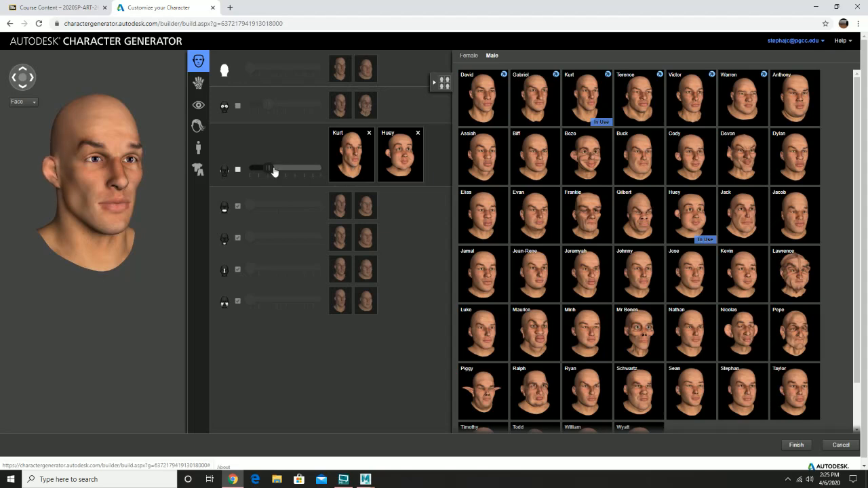
Step: Unlink the mouth region, set Terence as its second face, and leave the blend fully at Kurt
click(289, 211)
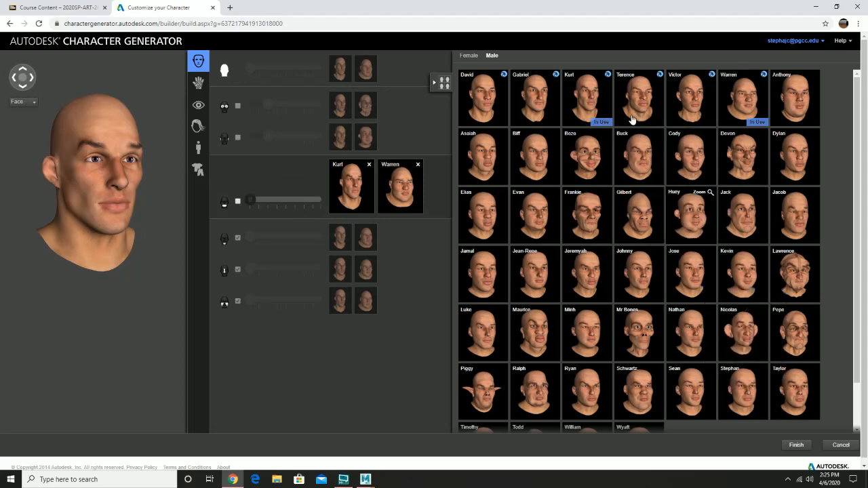
mouse_move(630, 109)
drag(631, 108, 415, 189)
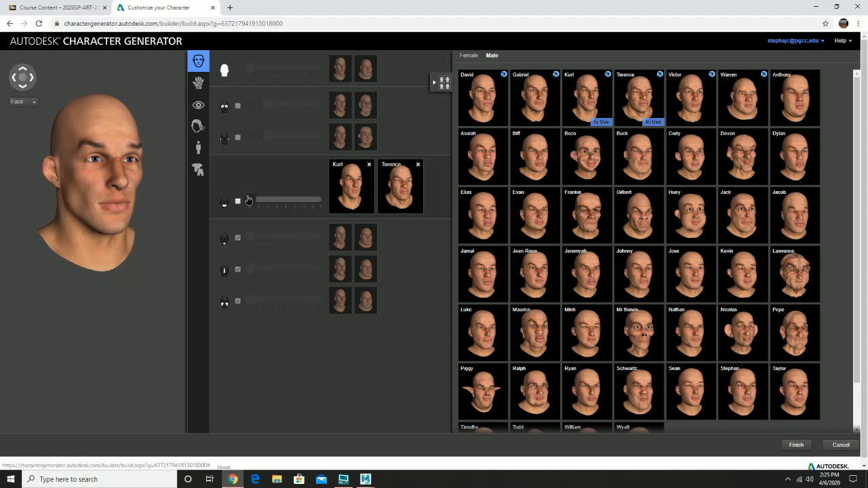
mouse_move(248, 200)
mouse_down()
mouse_move(312, 201)
mouse_move(247, 201)
mouse_up()
Step: Unlink the chin region, set Terence as its second face, and blend it about 60 percent toward Terence
drag(405, 194, 372, 241)
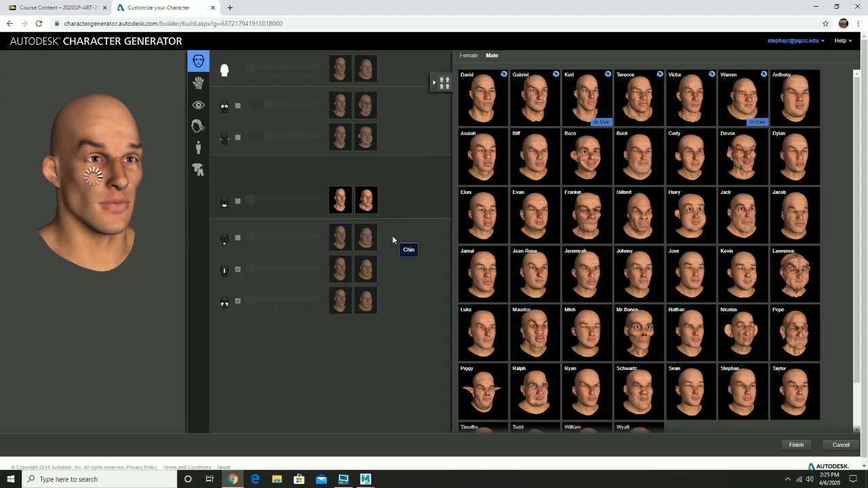
mouse_move(719, 106)
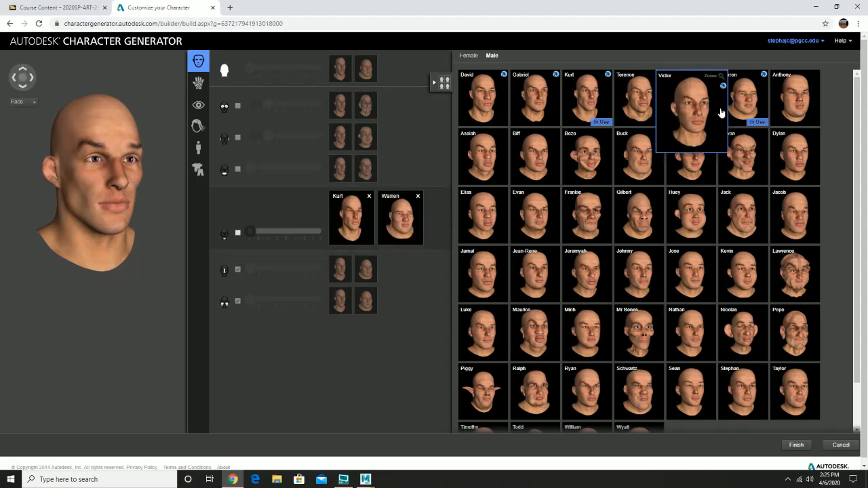
mouse_move(806, 100)
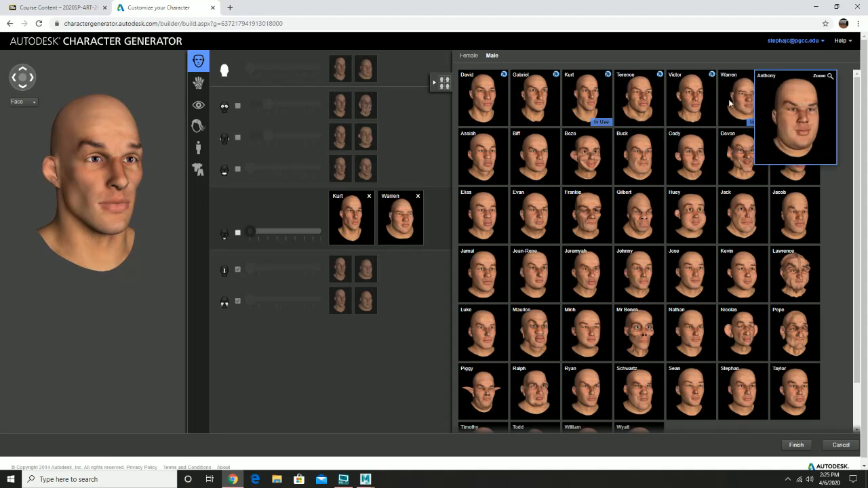
drag(638, 105, 400, 227)
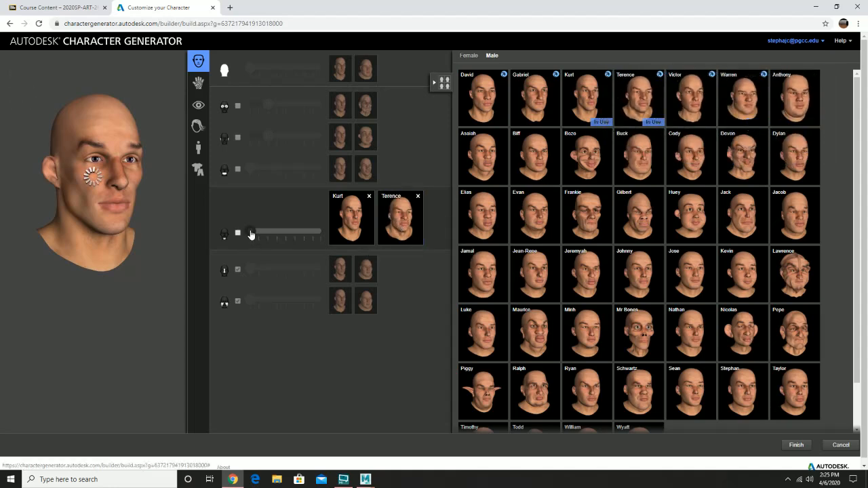
drag(250, 234, 295, 239)
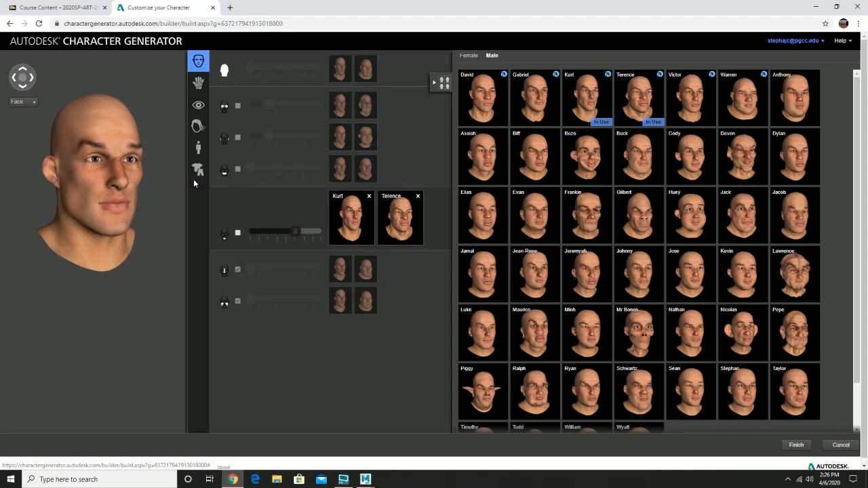
Step: Browse the male skin presets to compare skin tones and facial hair
click(198, 84)
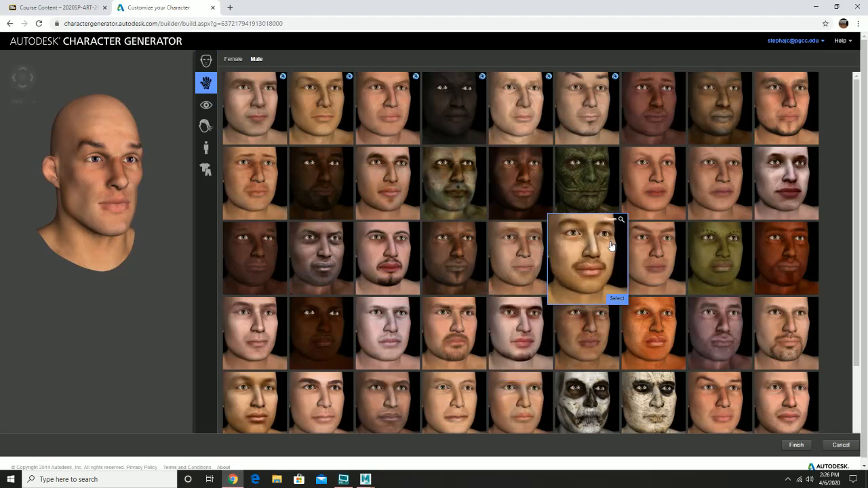
scroll(589, 375, down, 1)
mouse_move(534, 353)
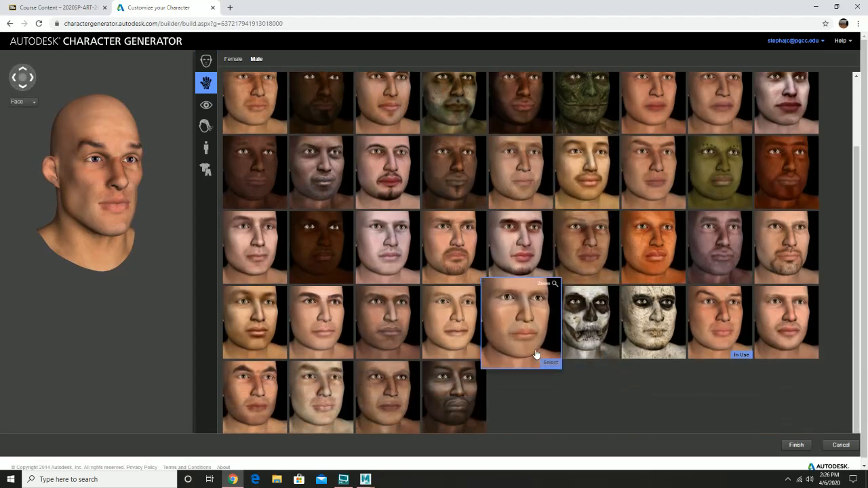
scroll(535, 354, up, 1)
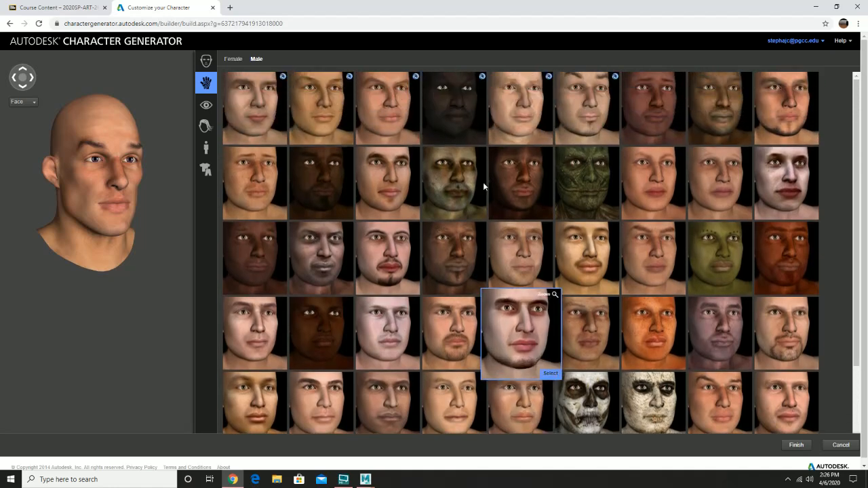
mouse_move(447, 183)
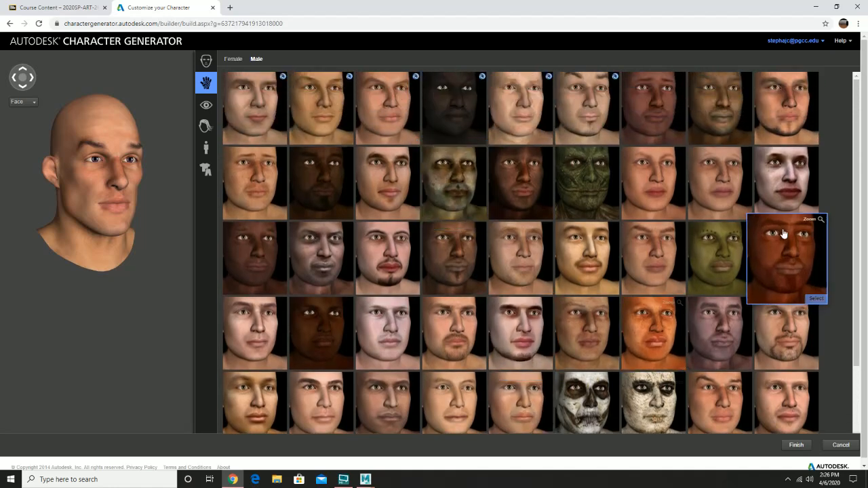
scroll(665, 361, down, 1)
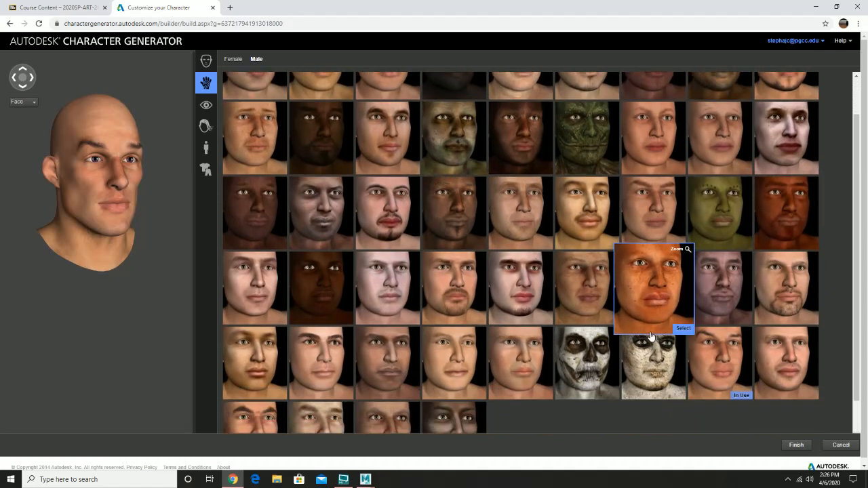
mouse_move(600, 302)
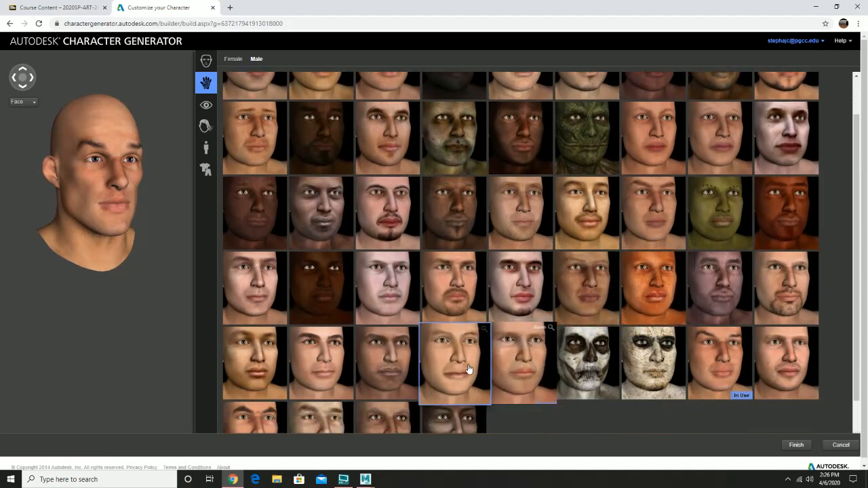
scroll(462, 367, down, 1)
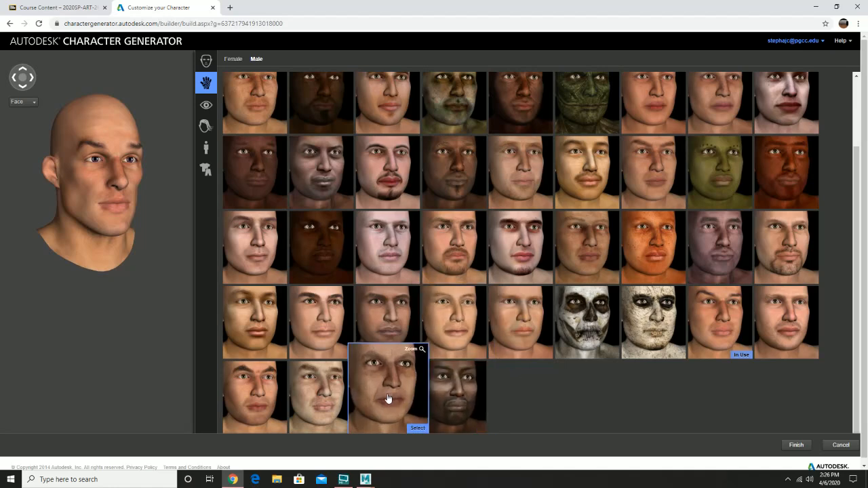
Step: Try five male skin presets in turn: two dark skins with facial hair and three fair skins with goatee or stubble
click(453, 394)
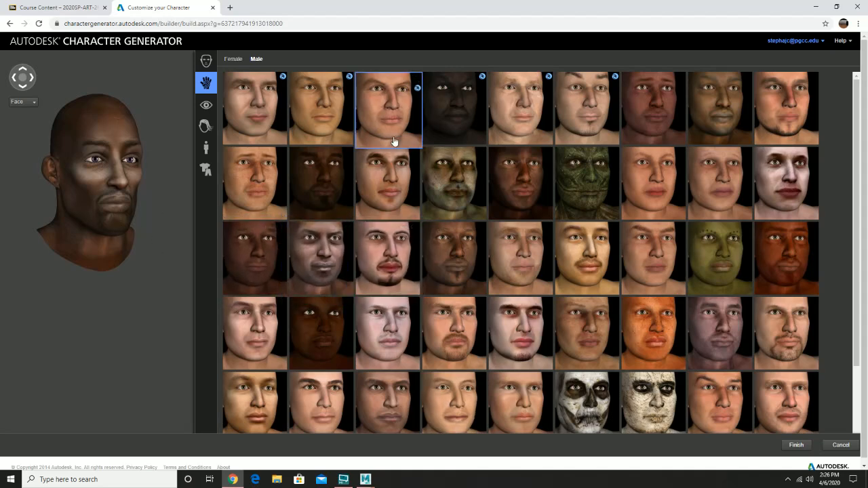
click(330, 180)
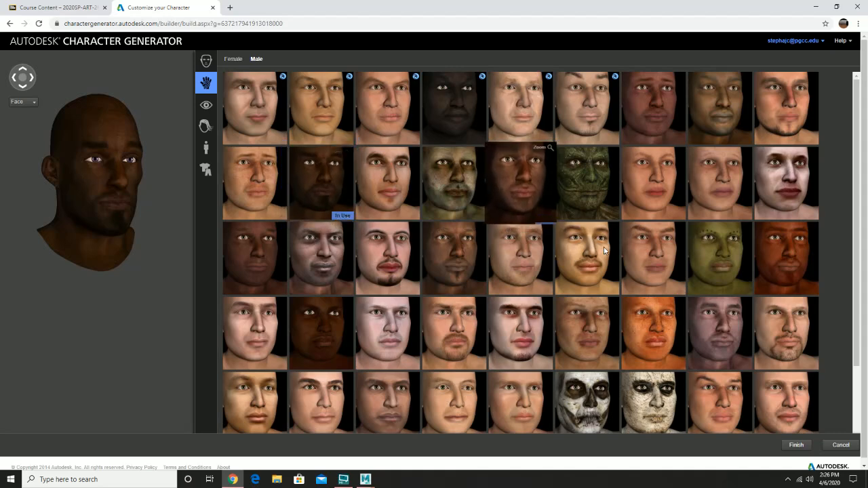
scroll(563, 170, down, 2)
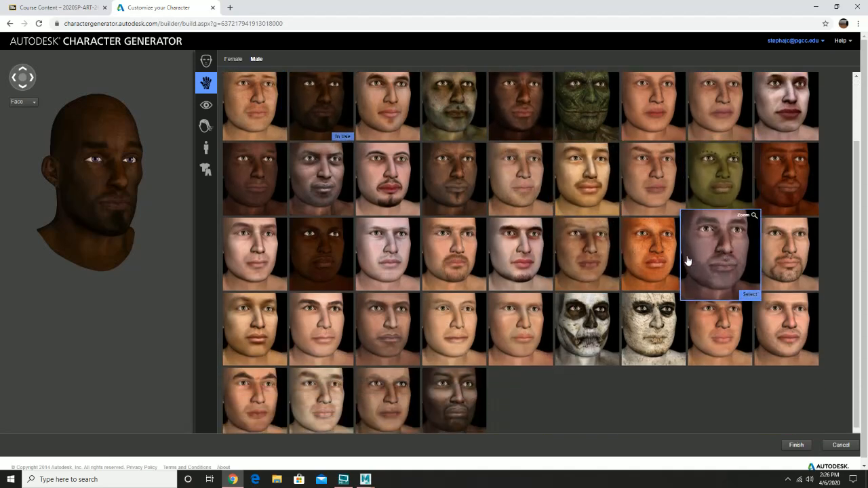
click(793, 264)
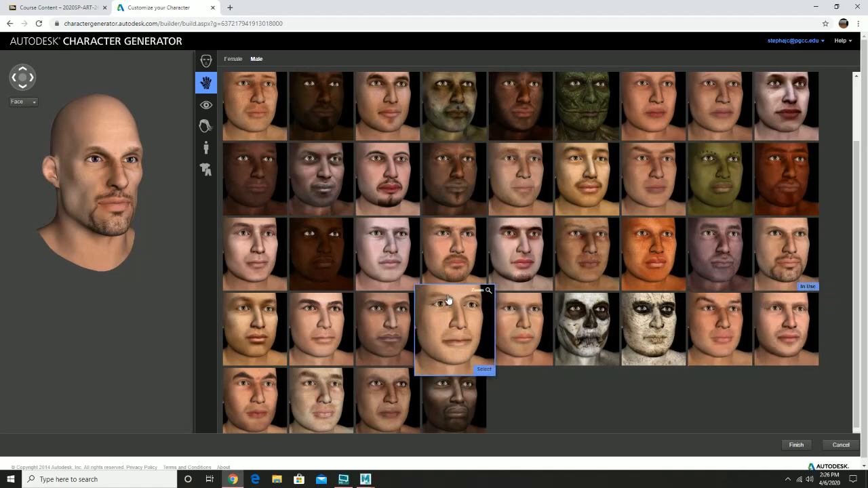
click(460, 252)
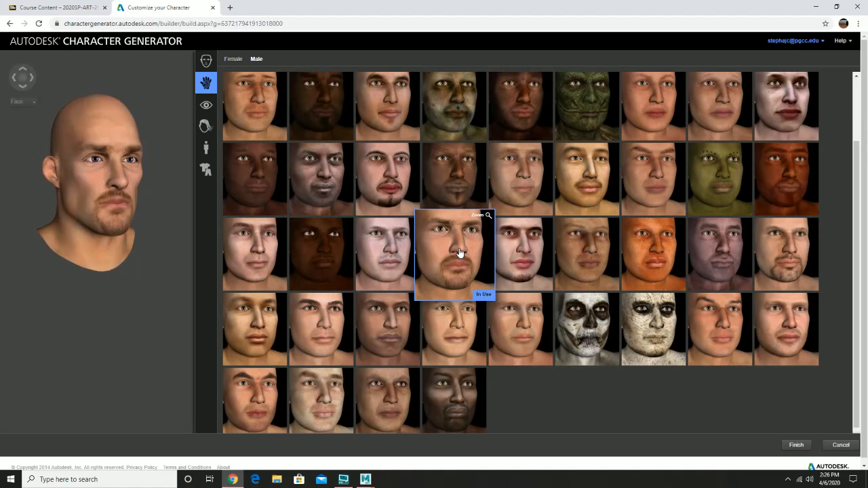
scroll(509, 265, up, 1)
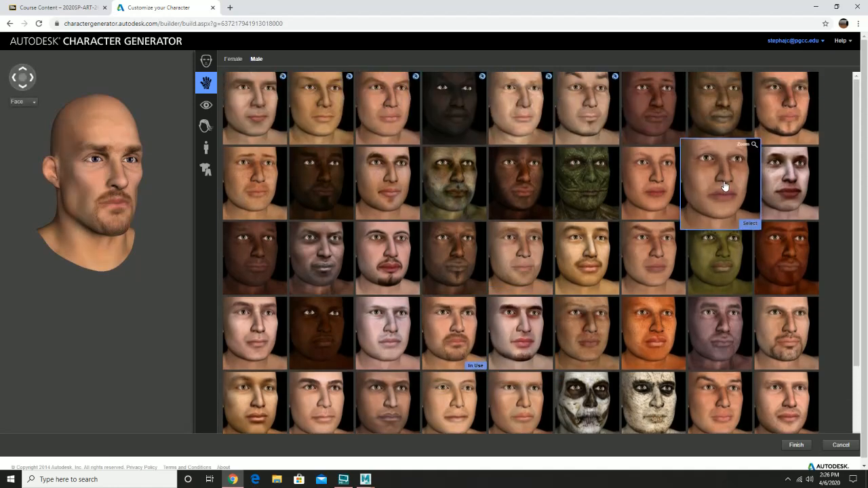
click(799, 95)
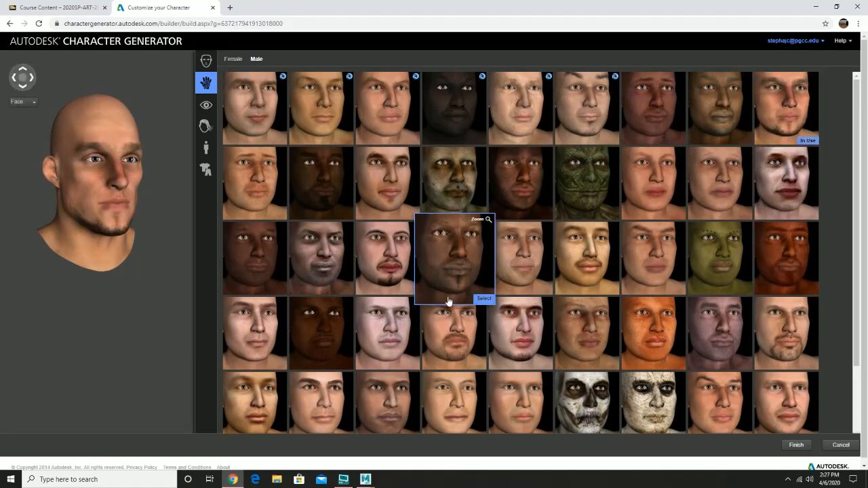
Step: Try the dark skin that ends the preset collection again, and the clean-shaven fair skin with thick eyebrows that starts its last row
scroll(447, 302, down, 3)
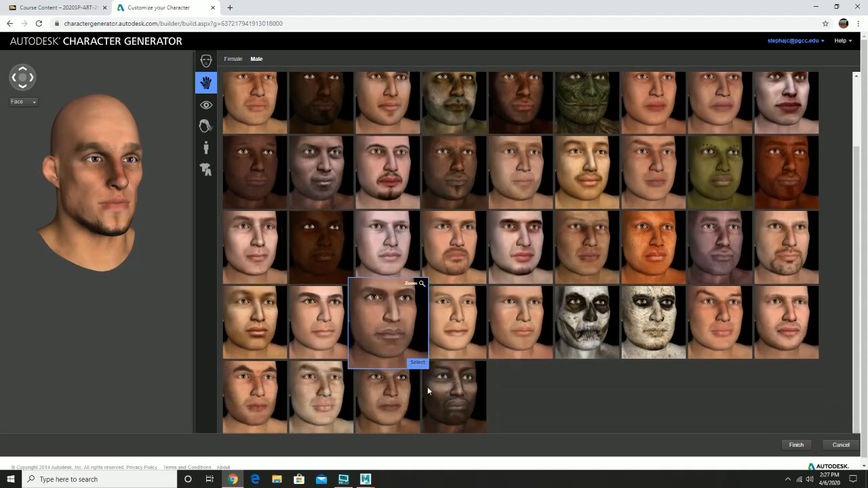
click(434, 390)
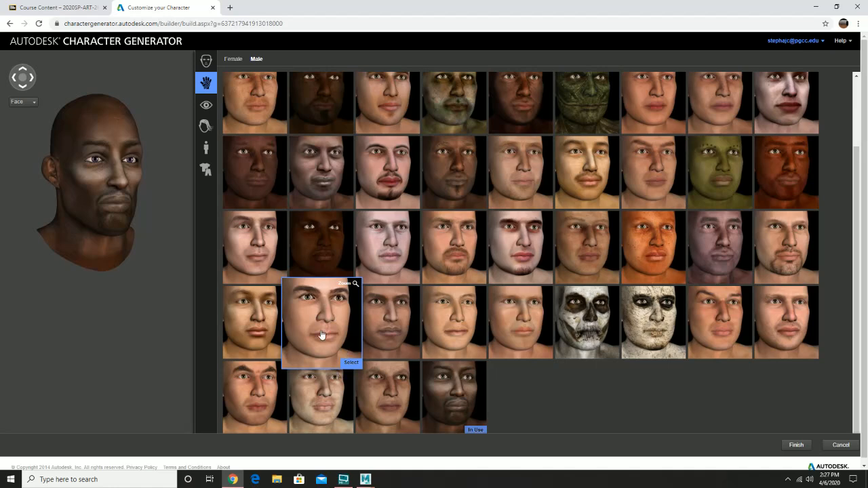
click(268, 394)
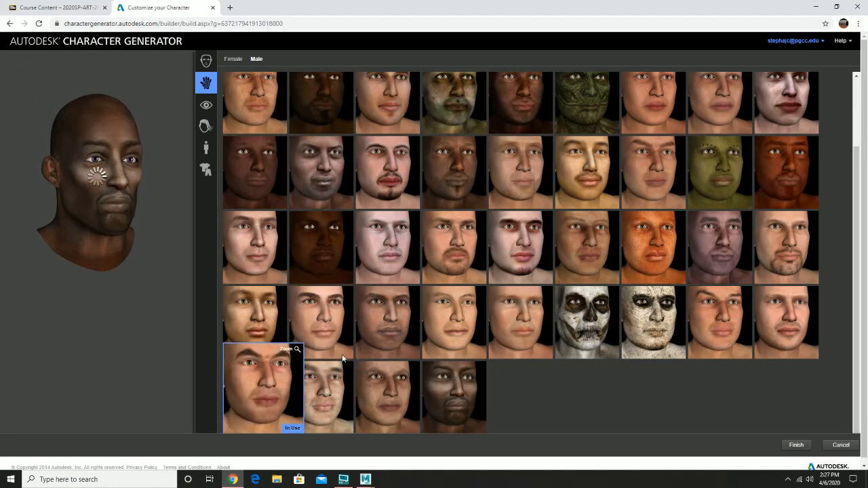
scroll(641, 272, up, 1)
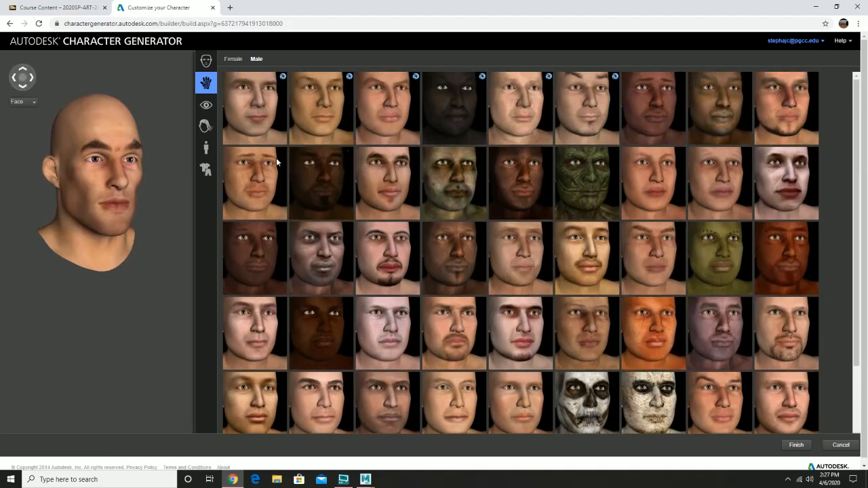
Step: Apply the golden-tan male skin with the thin moustache, after trying the pale skin with red lips and a goatee
mouse_move(307, 118)
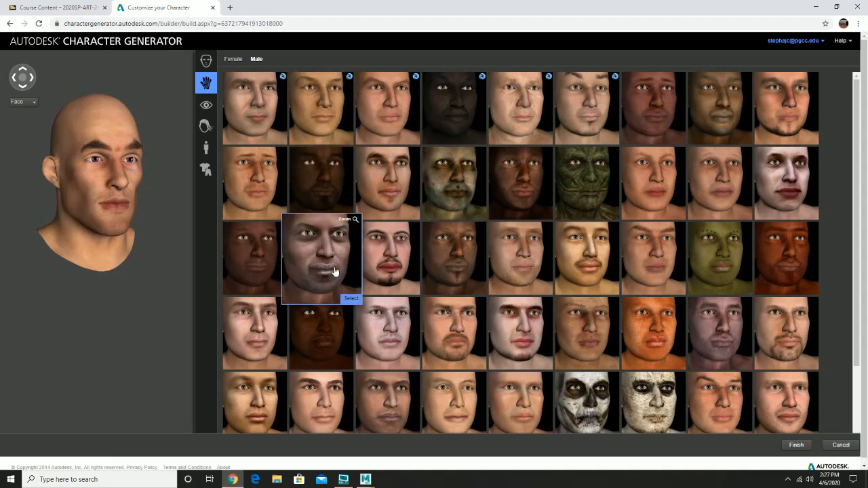
click(380, 261)
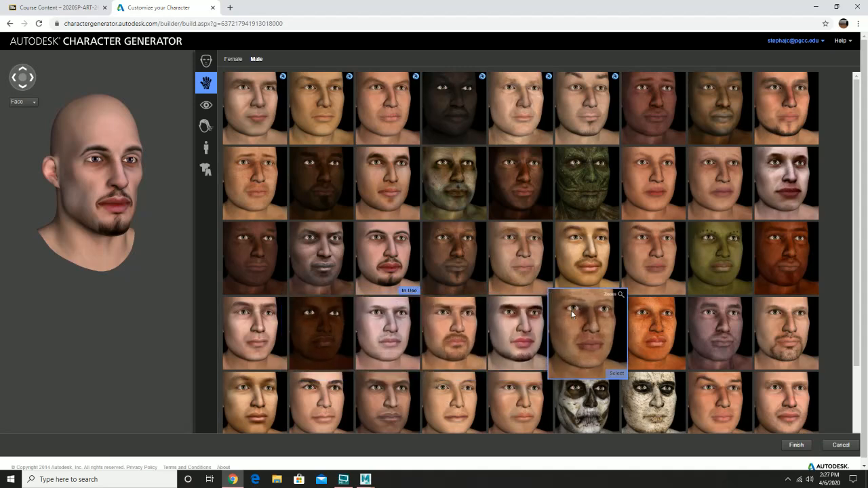
click(582, 273)
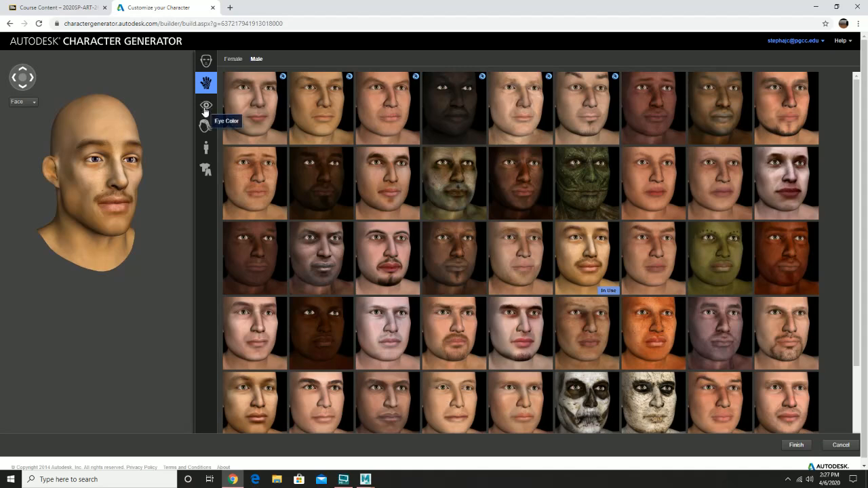
Step: Change the character's eye color to the violet iris in the first row of presets
click(205, 109)
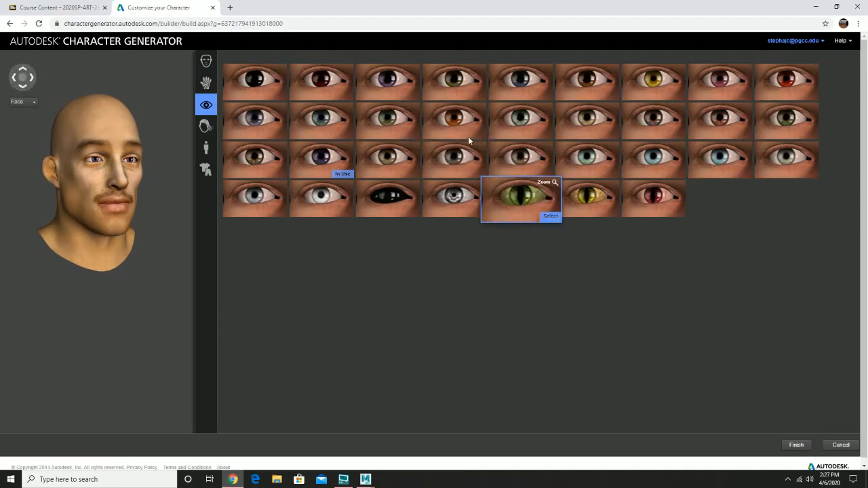
click(387, 80)
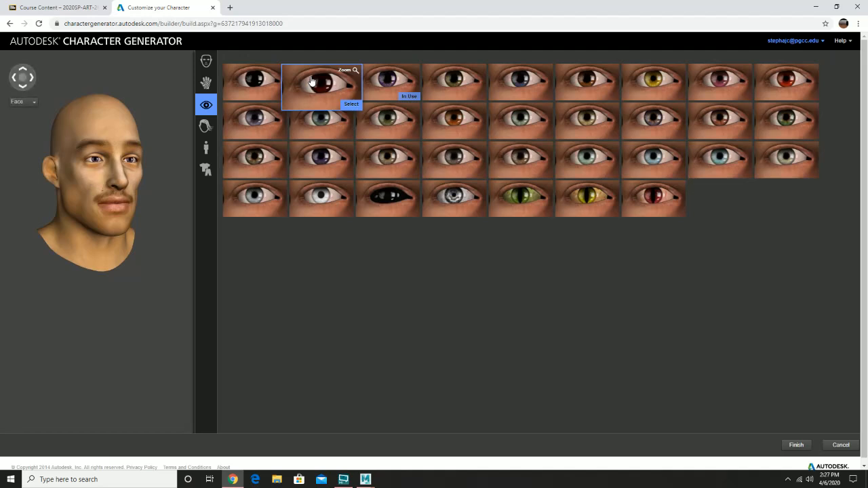
Step: Set the eye color to the dark olive iris in the first row, after trying yellow, yellow slit-pupil, solid black and gray-brown eyes
click(657, 88)
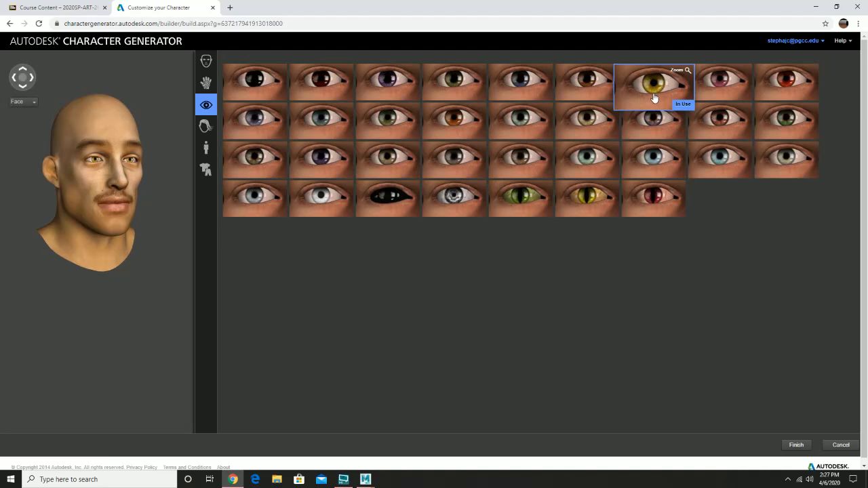
click(577, 209)
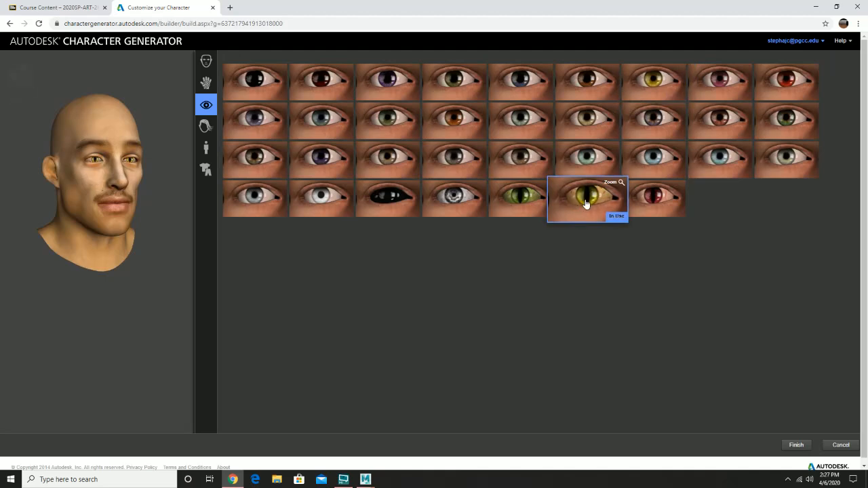
click(387, 199)
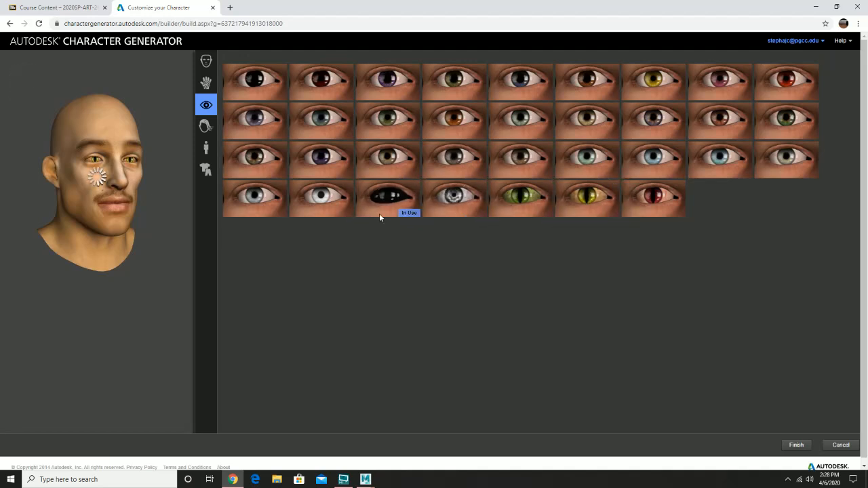
click(382, 163)
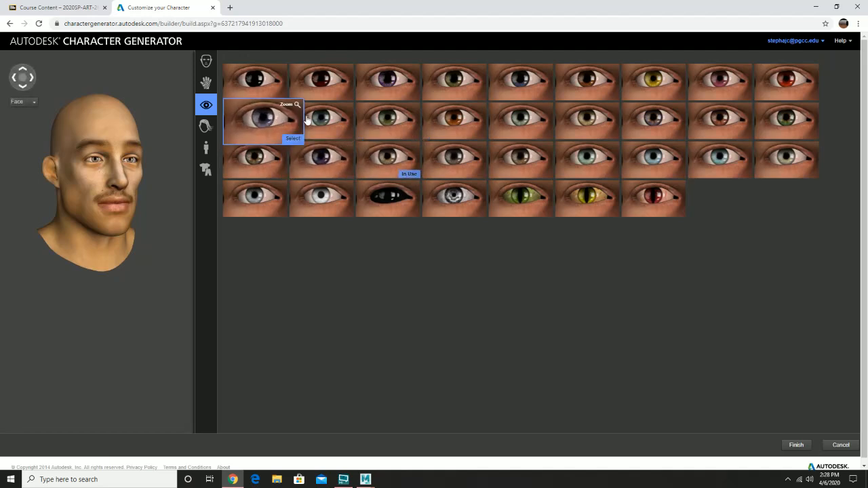
click(452, 83)
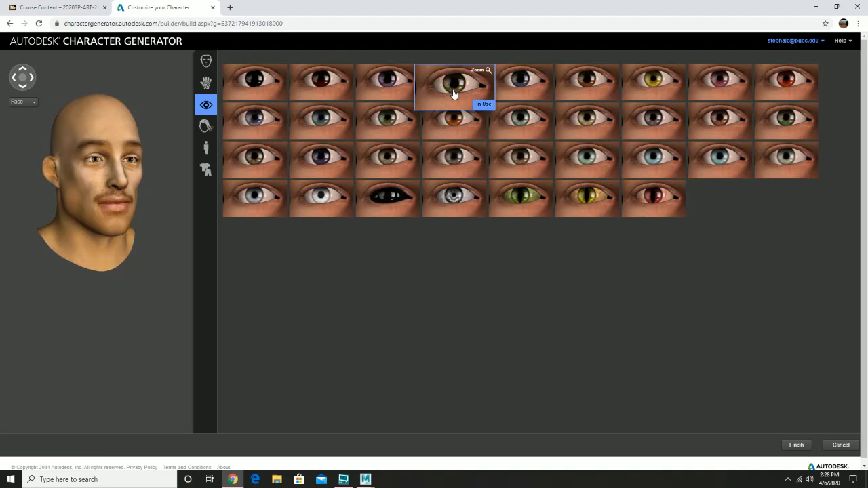
Step: Open the hairstyle presets and compare the female collection with the male one
click(206, 125)
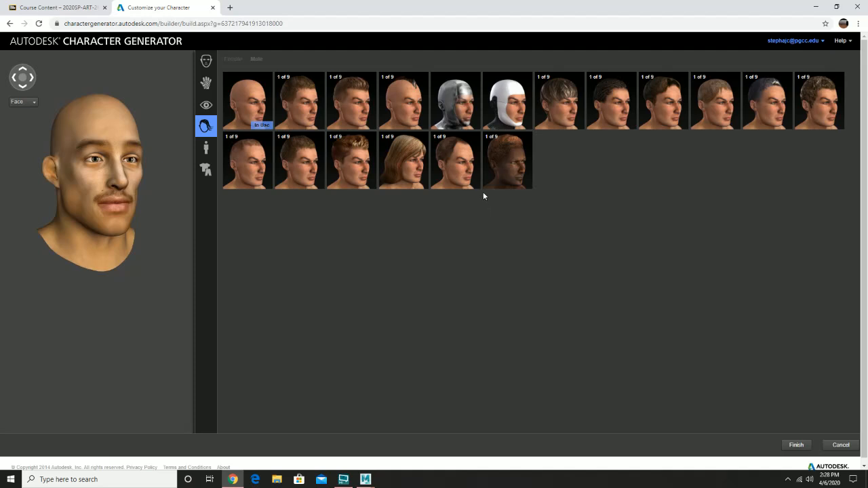
click(233, 59)
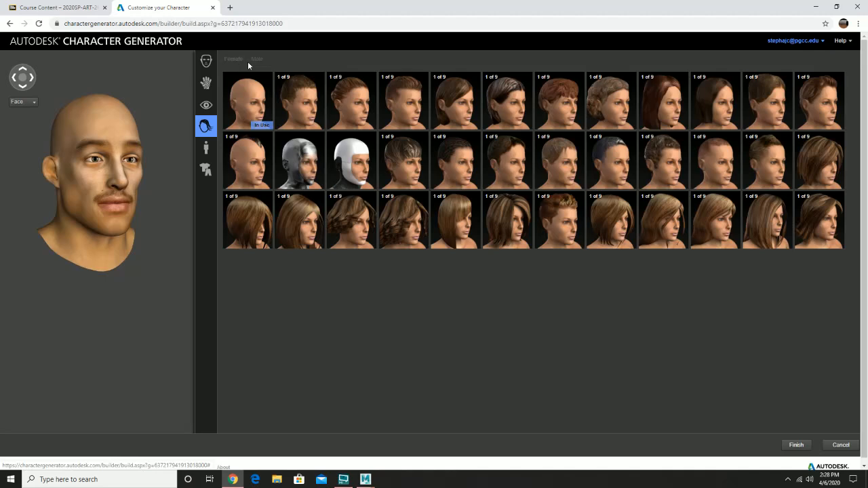
click(258, 59)
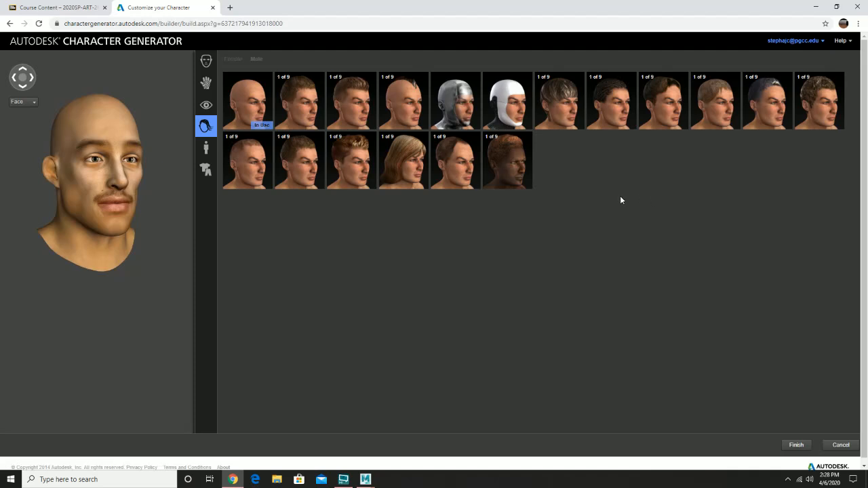
Step: Try the receding short brown hairstyle from the male collection and inspect the head from both sides
click(455, 163)
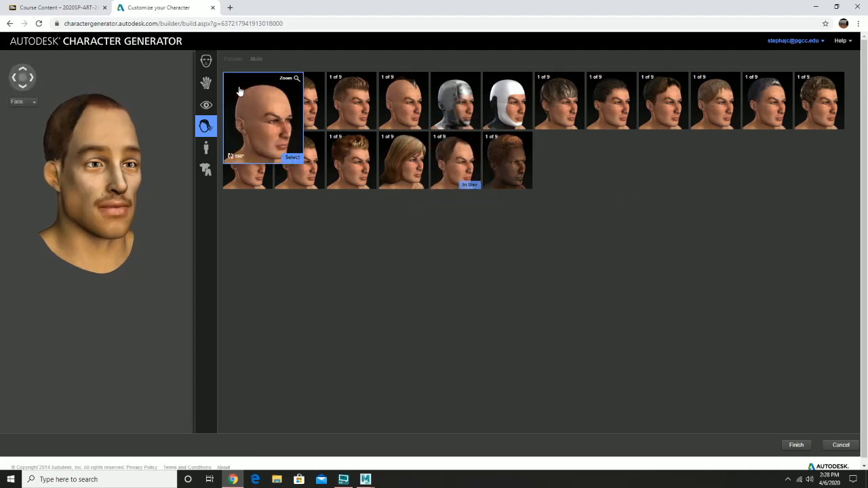
click(30, 79)
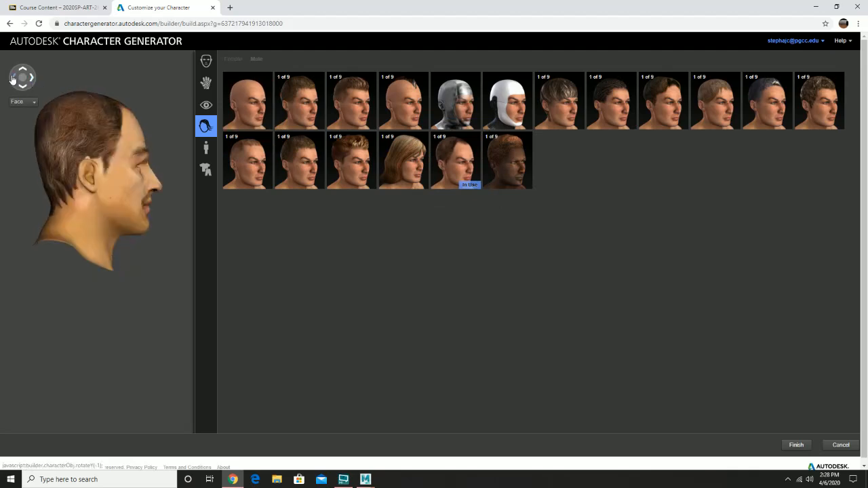
click(12, 79)
click(12, 80)
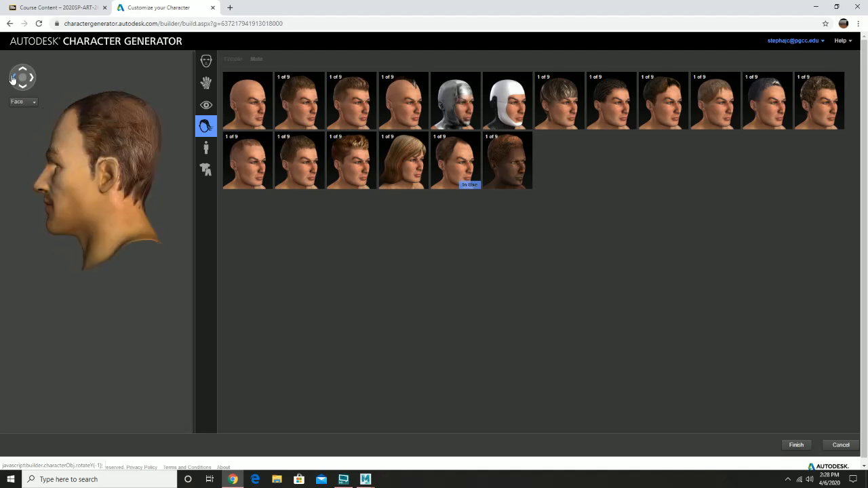
Step: Try the short wavy swept-up male hairstyle in its dark brown color variation, with the head facing front again
click(352, 169)
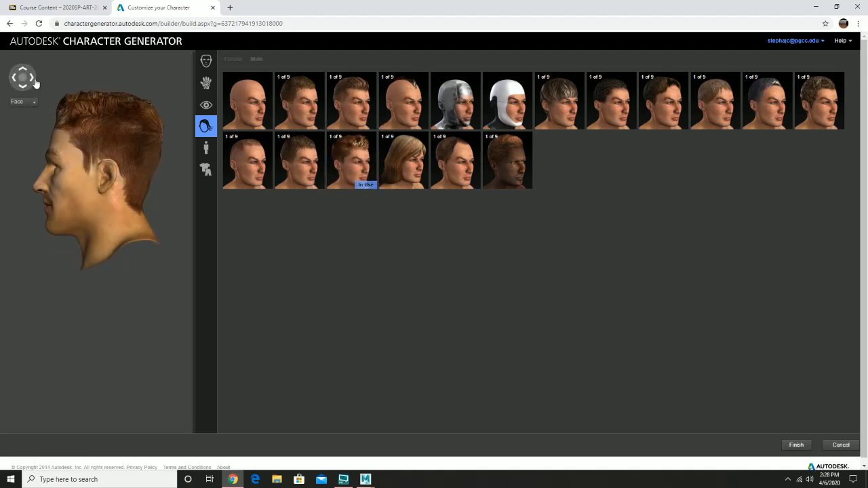
click(30, 78)
click(30, 79)
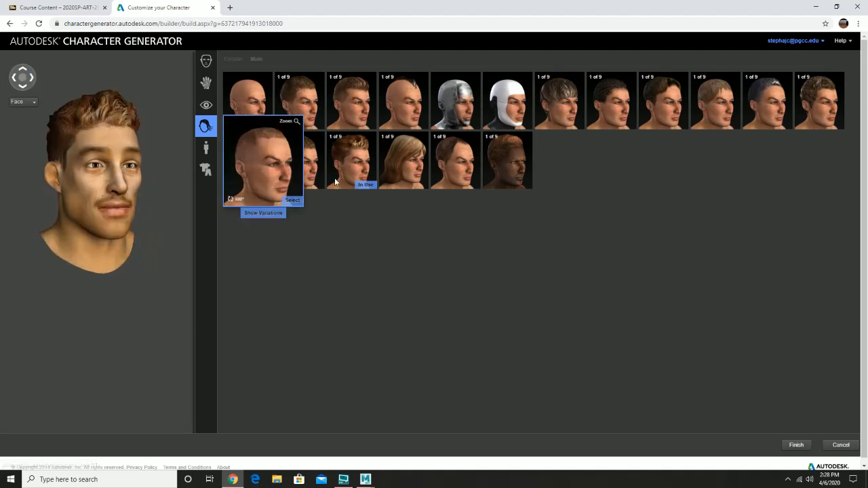
mouse_move(353, 197)
click(352, 213)
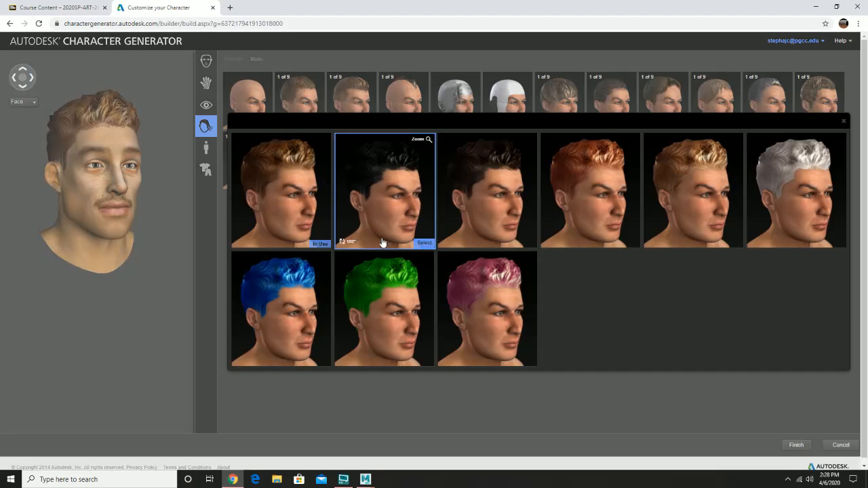
click(508, 200)
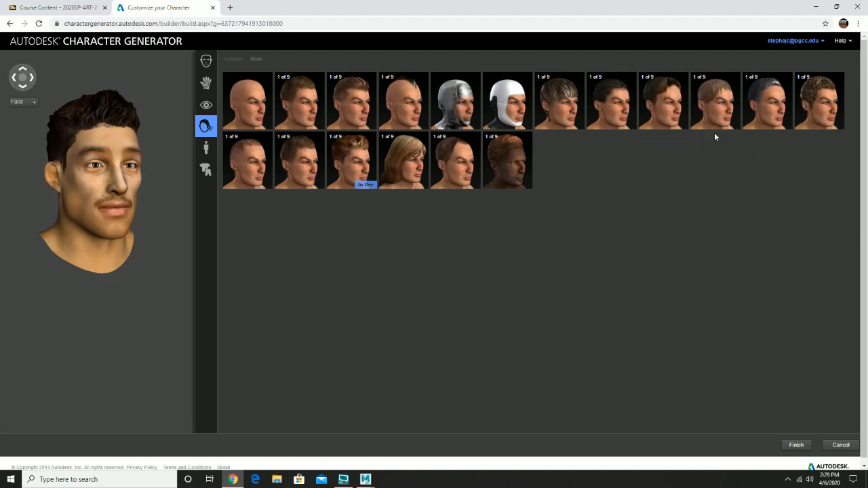
Step: Try the short cropped brown hairstyle that follows the bald preset, and the shoulder-length male hairstyle
mouse_move(421, 157)
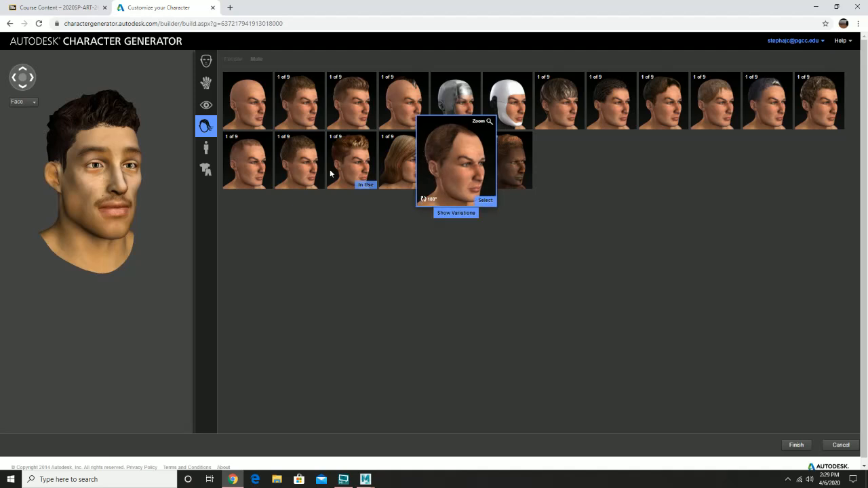
mouse_move(300, 190)
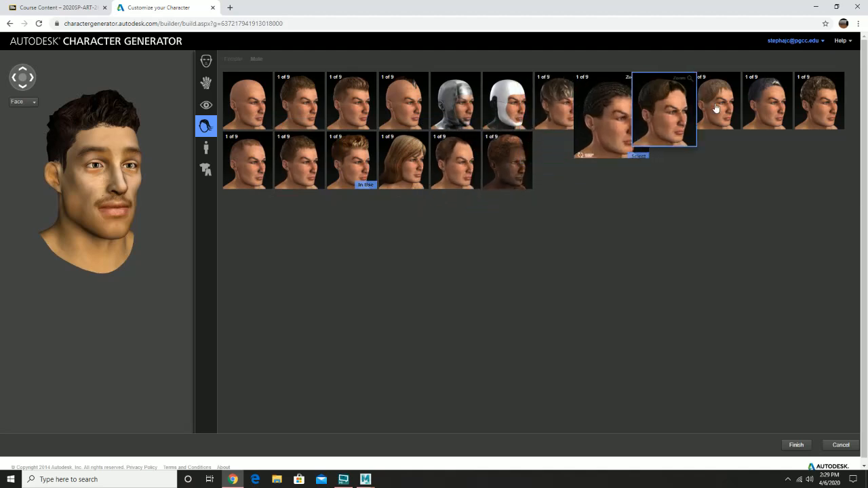
mouse_move(735, 103)
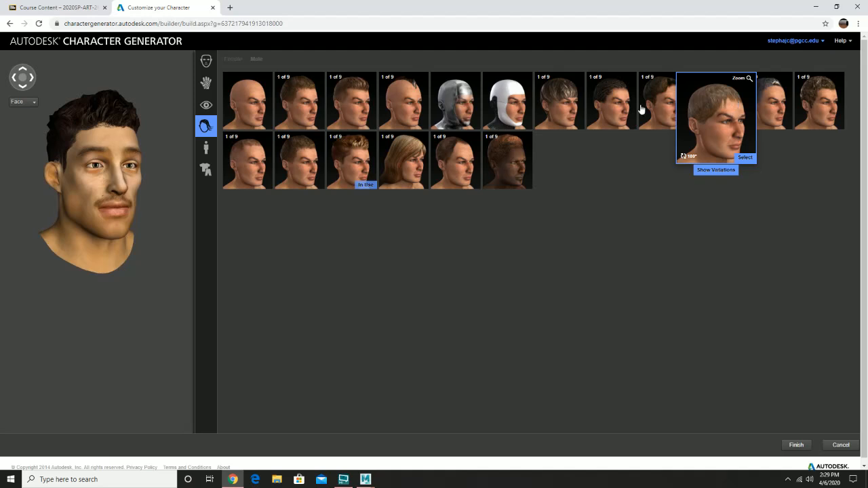
mouse_move(296, 104)
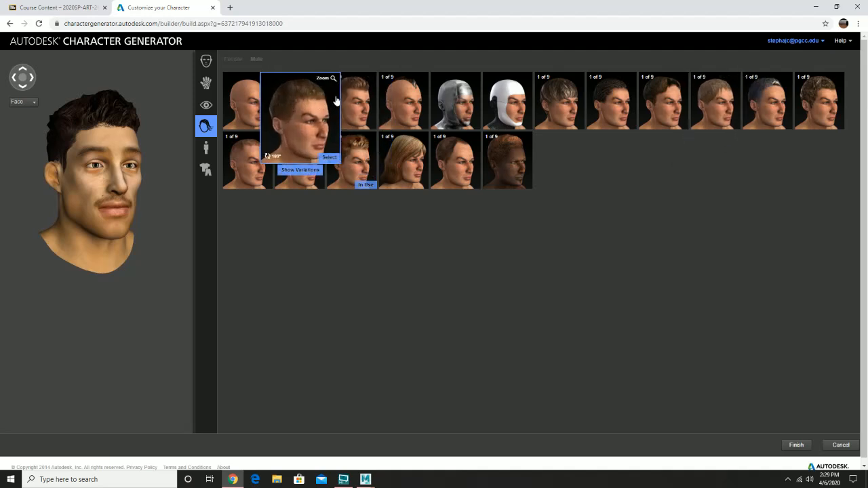
click(281, 110)
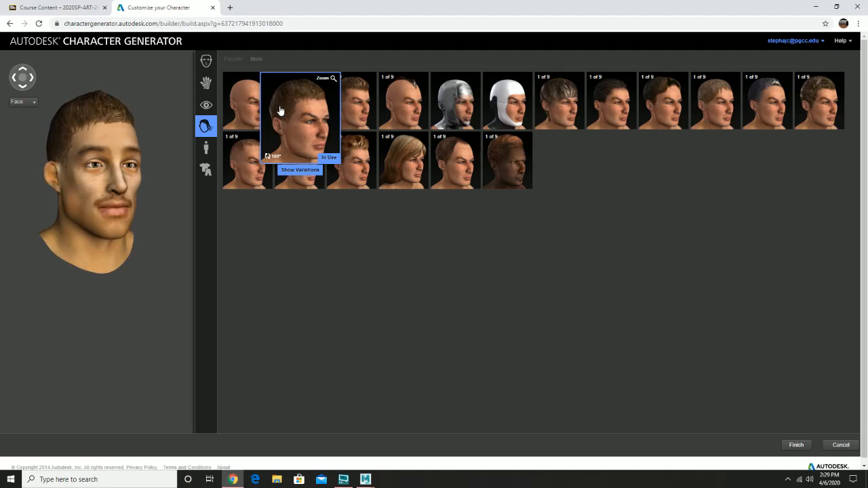
click(301, 169)
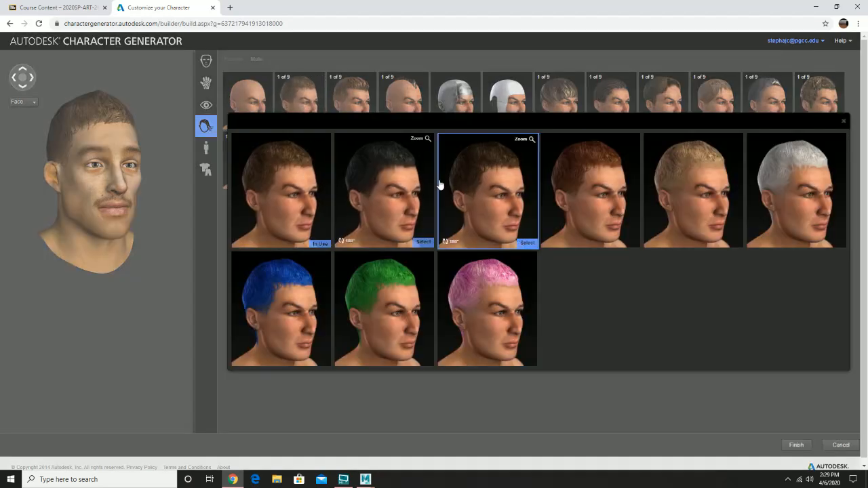
click(400, 184)
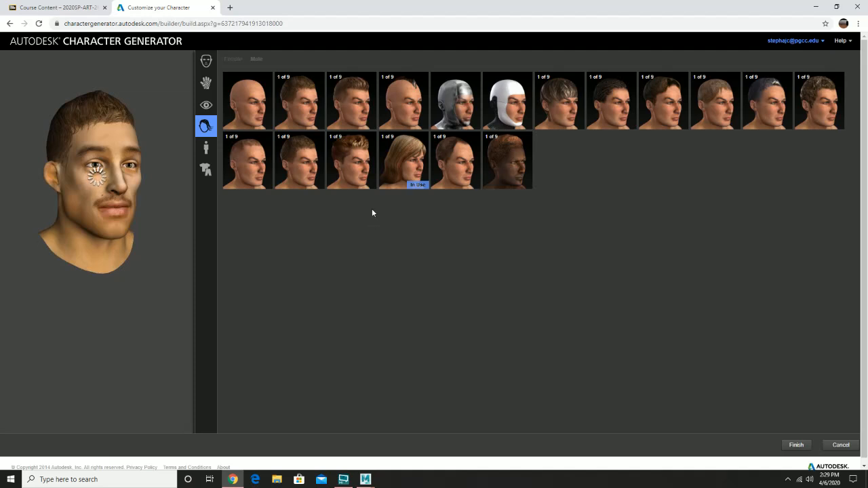
Step: Try the short cropped hairstyle again, this time in its black color variation
mouse_move(356, 178)
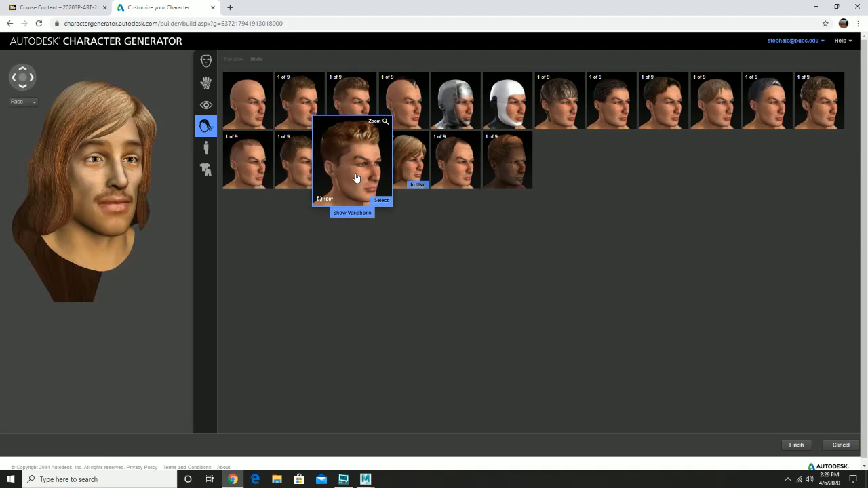
click(290, 110)
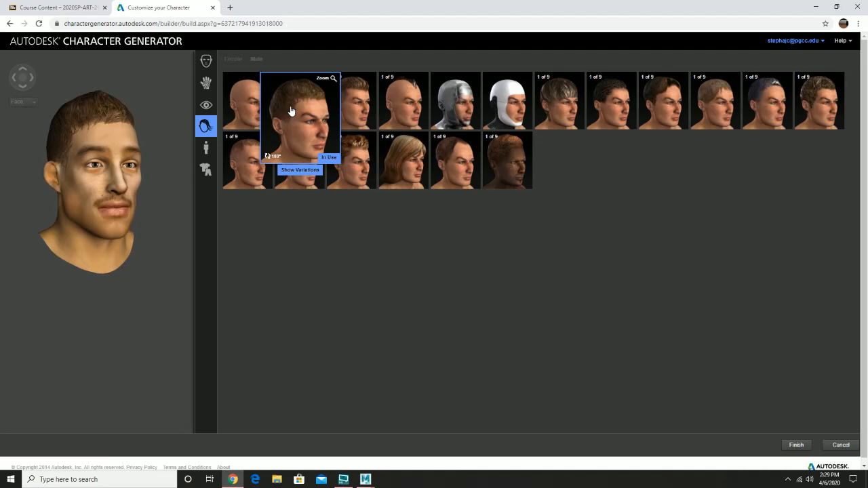
click(302, 171)
click(394, 182)
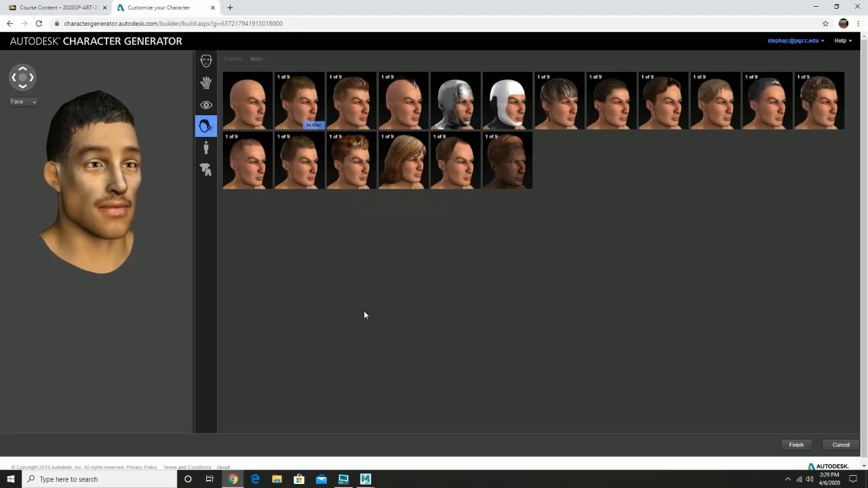
Step: Apply the short wavy swept-up male hairstyle in its dark brown color variation
click(356, 178)
click(352, 213)
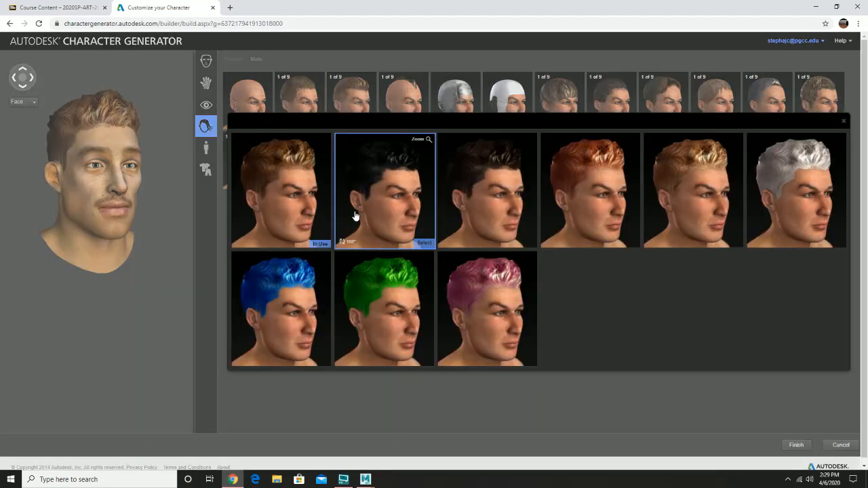
click(484, 188)
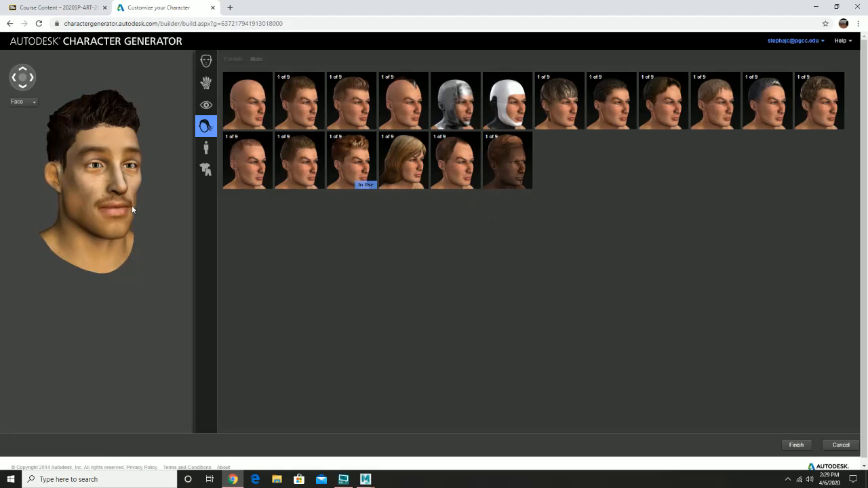
Step: Look through the male body presets and replace the character's base body with the David preset
click(204, 147)
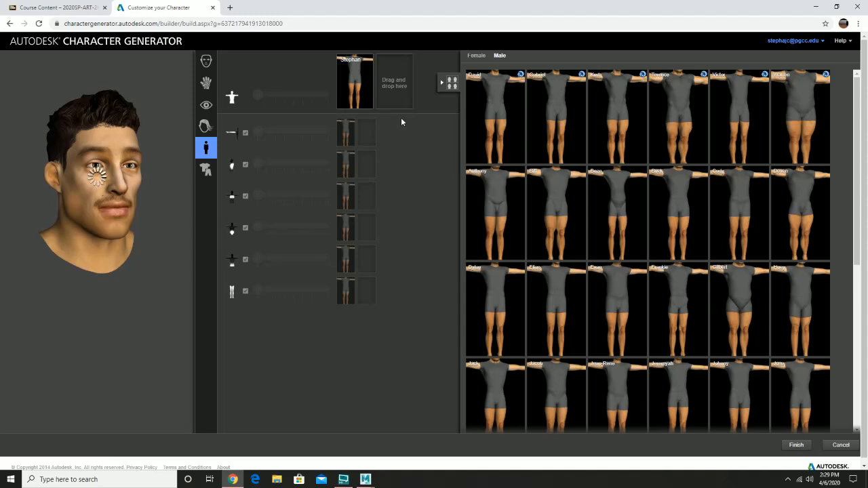
mouse_move(548, 196)
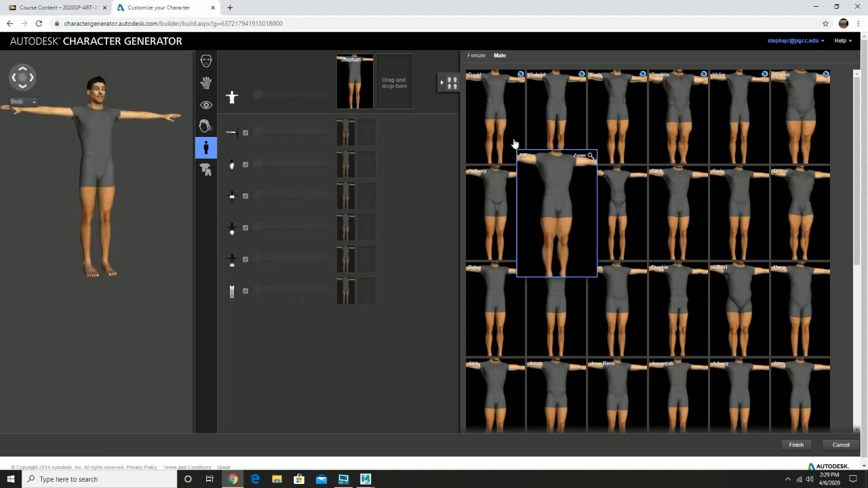
mouse_move(502, 129)
mouse_move(504, 340)
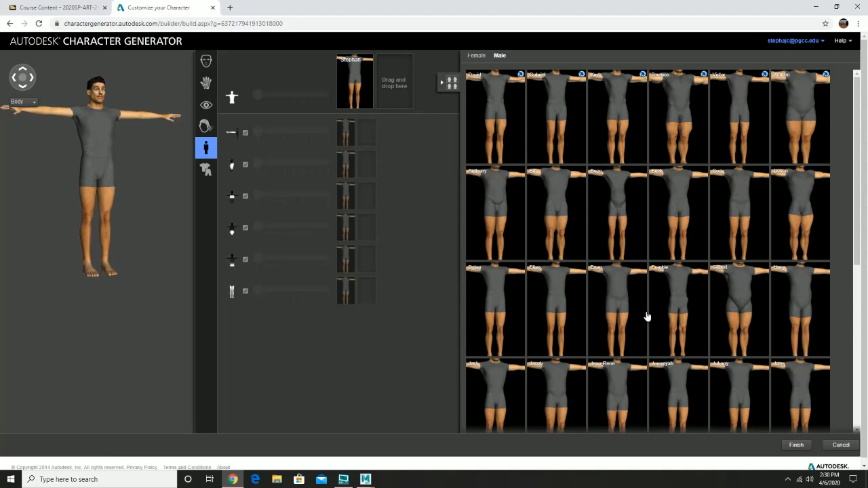
scroll(648, 317, down, 5)
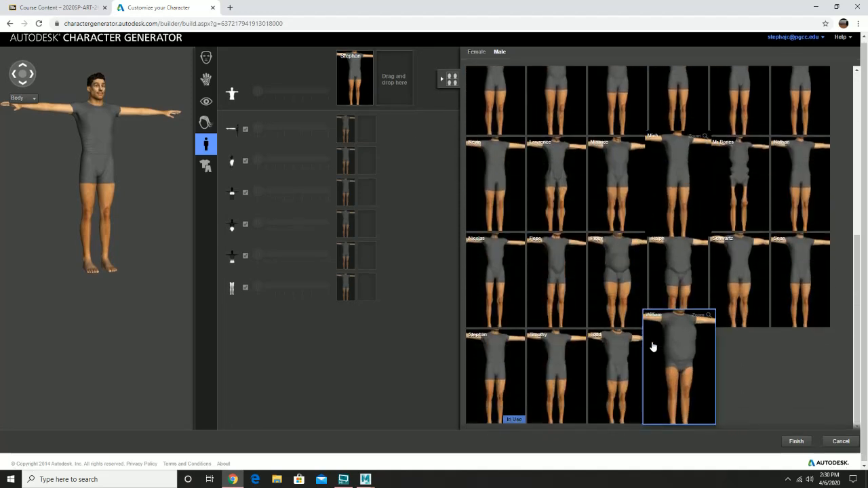
mouse_move(494, 380)
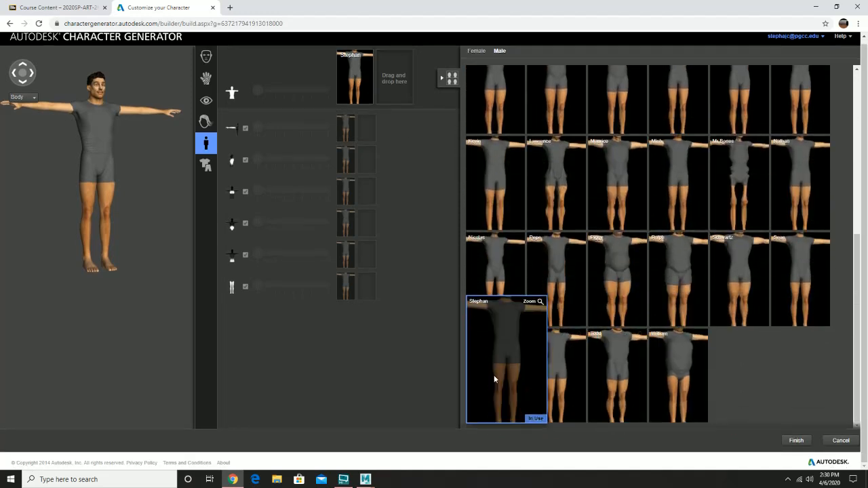
mouse_move(558, 421)
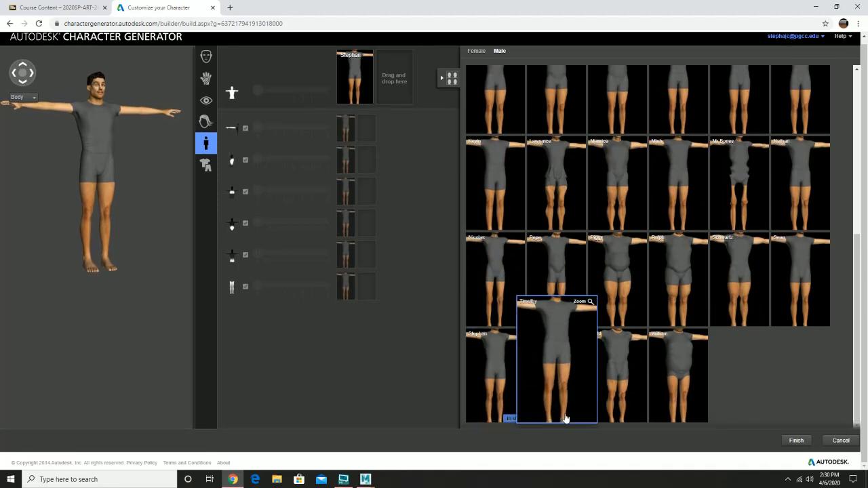
scroll(595, 382, up, 5)
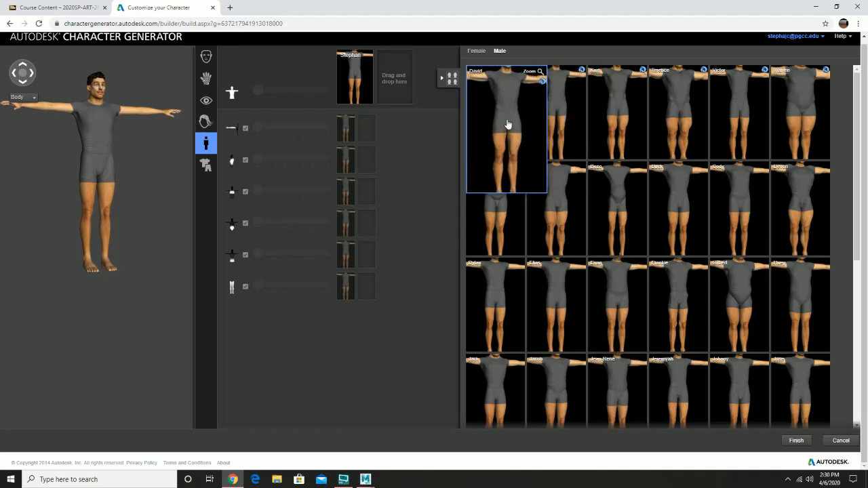
drag(507, 124, 355, 77)
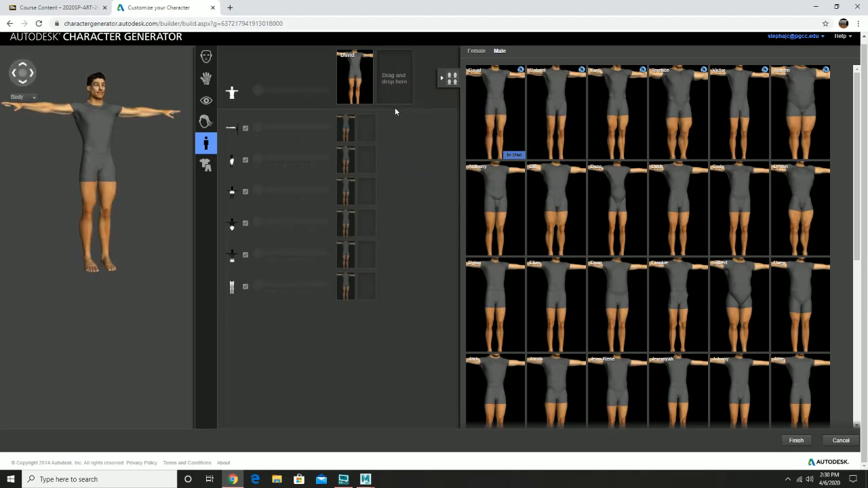
Step: Try the Gabriel and Terence body presets as the character's base body, and return it to the David preset
mouse_move(561, 118)
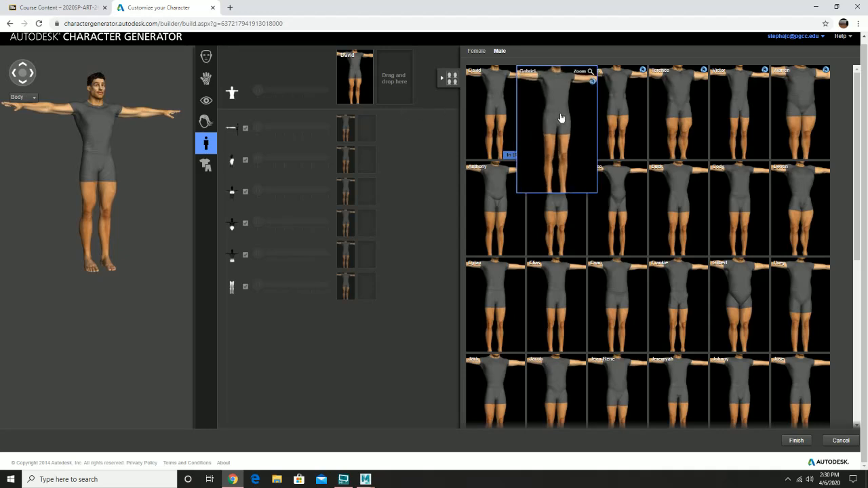
drag(561, 119, 356, 73)
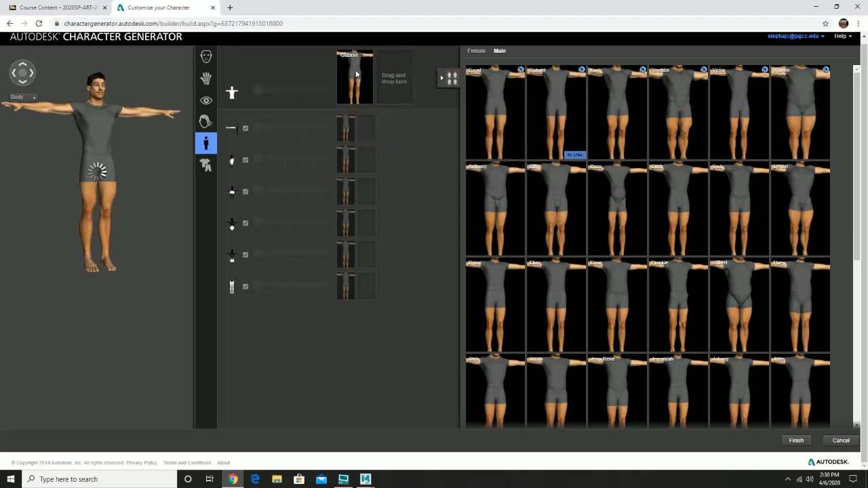
mouse_move(716, 226)
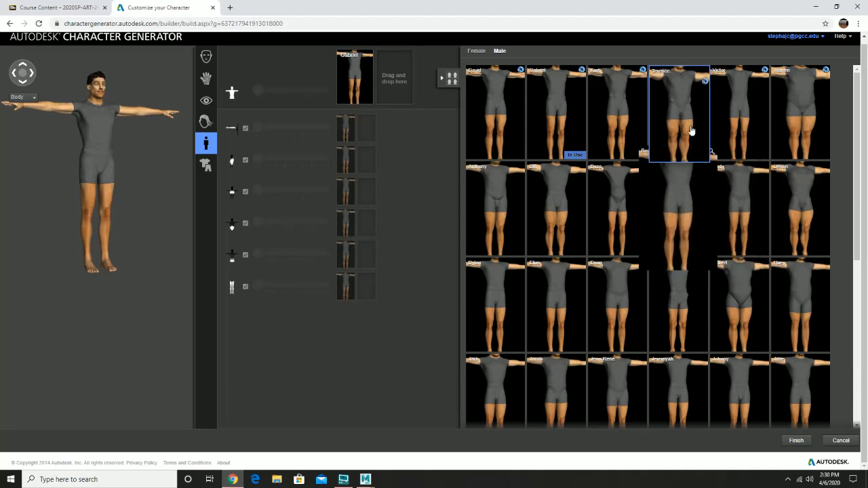
drag(692, 132, 351, 68)
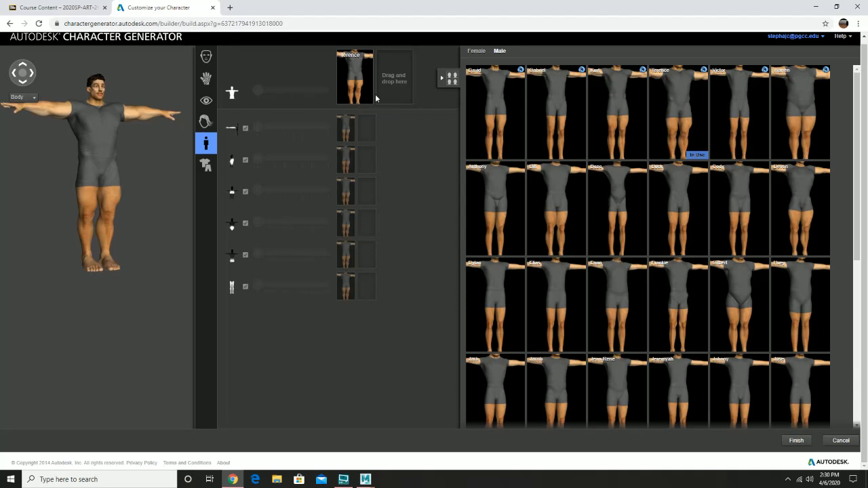
mouse_move(741, 189)
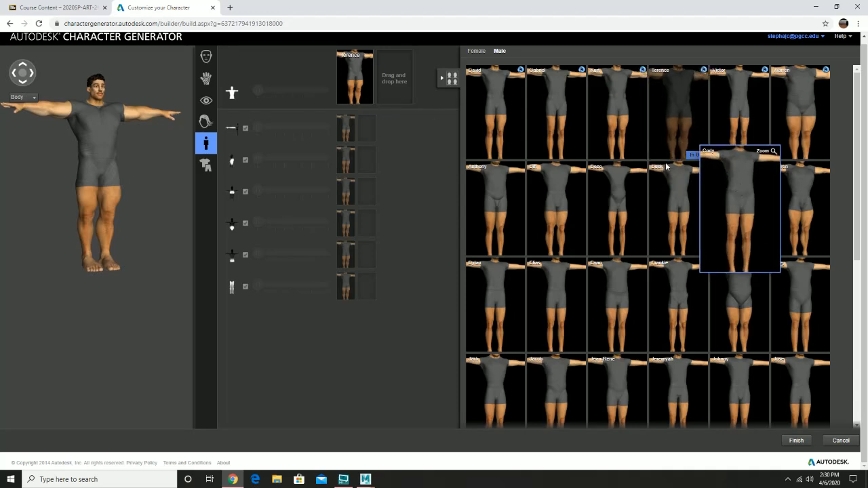
drag(508, 120, 363, 76)
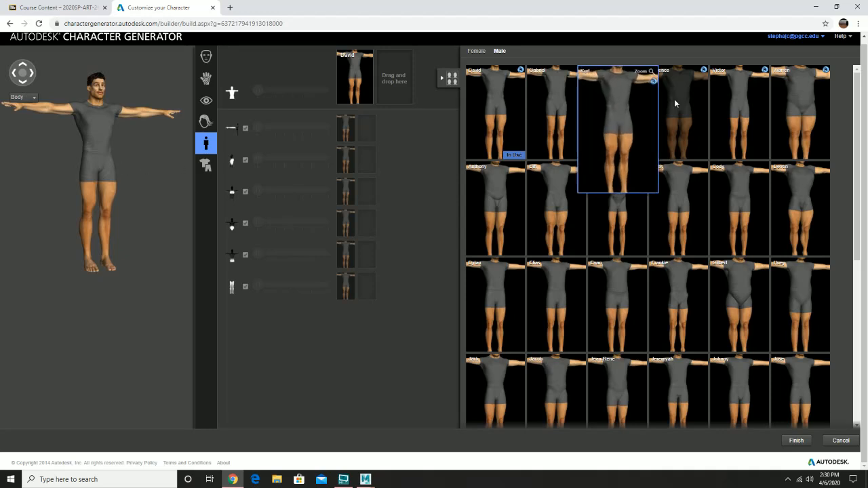
mouse_move(504, 112)
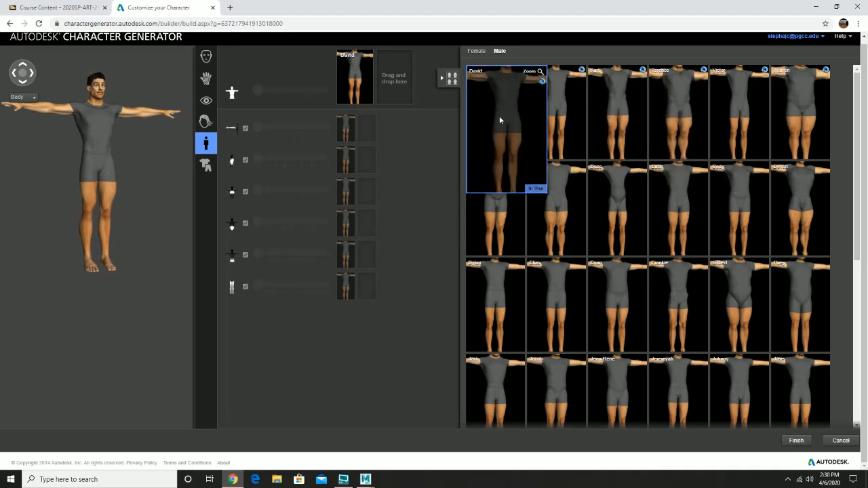
Step: Add the Terence preset as the arms' second blend shape, set the blend to about two-thirds, and check the character from behind
click(361, 129)
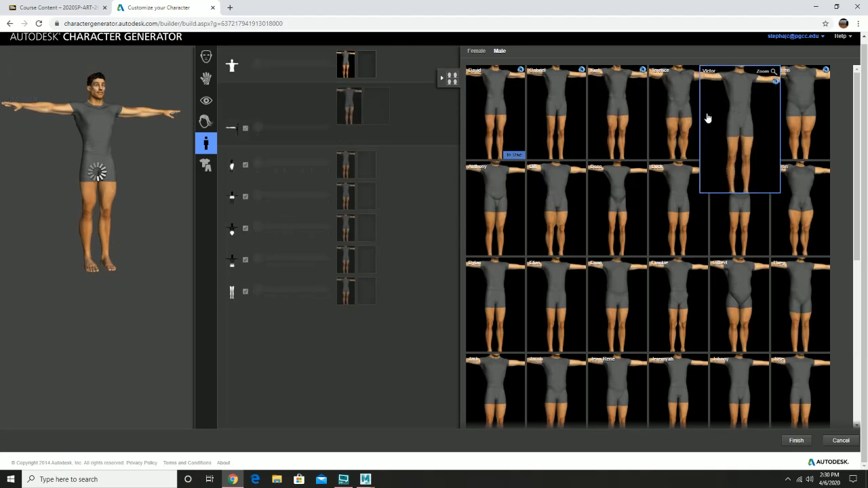
drag(683, 106, 400, 117)
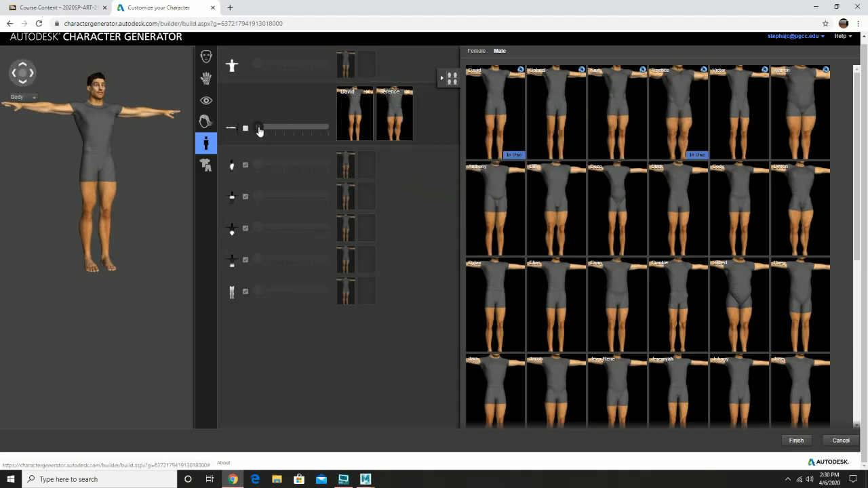
drag(261, 132, 303, 132)
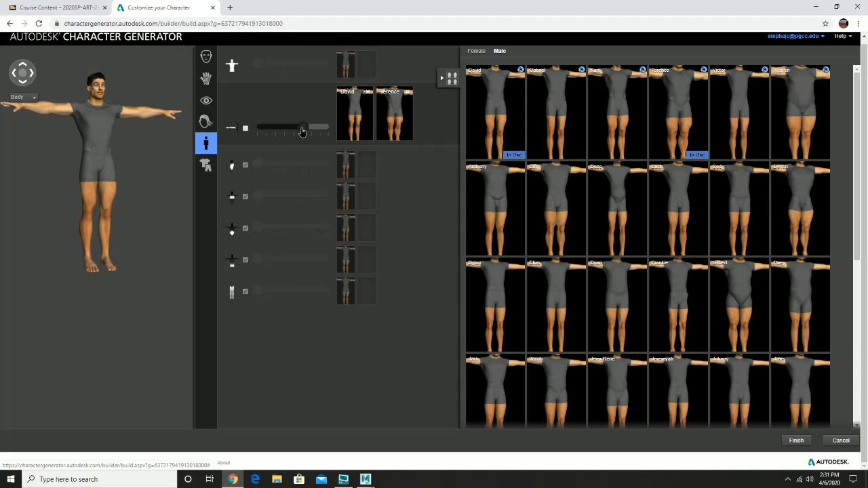
click(36, 69)
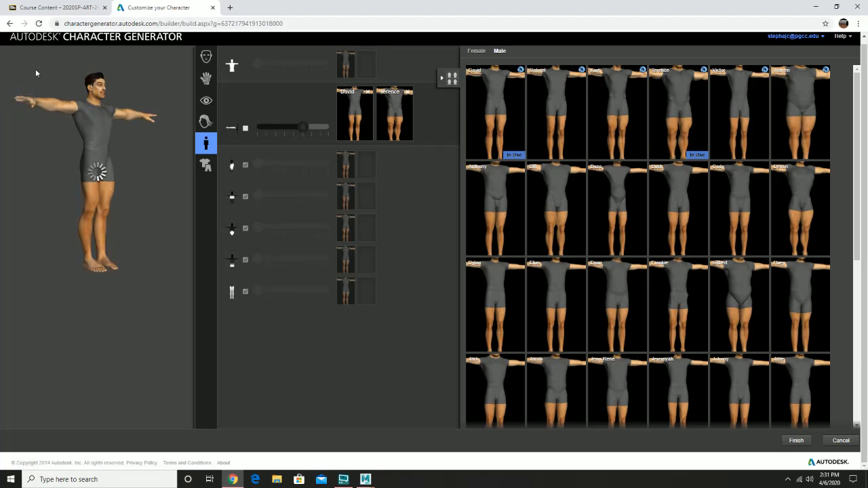
click(36, 70)
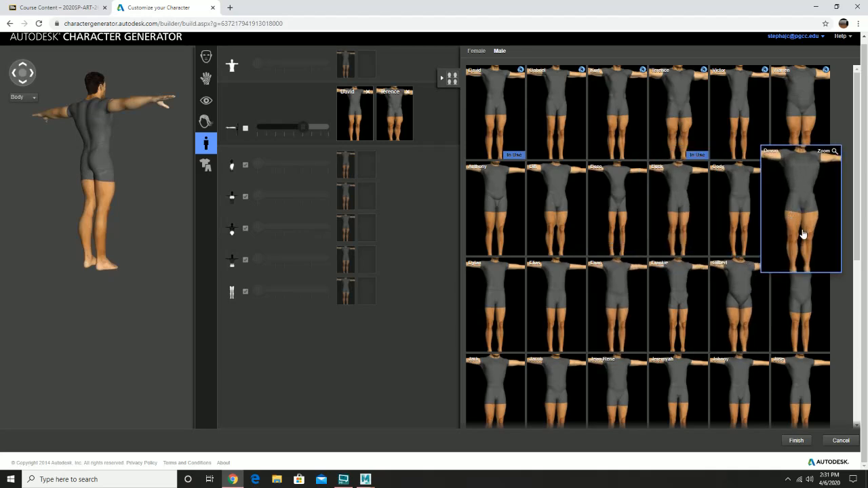
Step: Blend the Terence preset at about 40% into the body section just above the legs, and check the character from the side
scroll(806, 241, down, 3)
scroll(799, 275, up, 3)
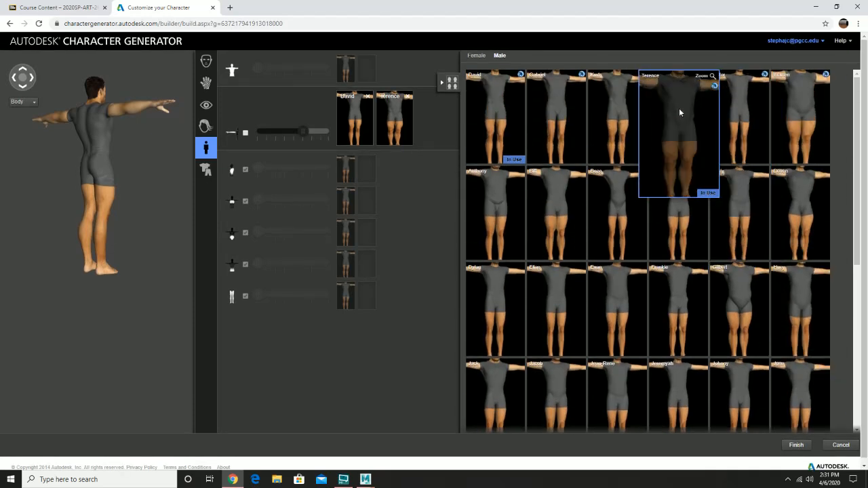
drag(676, 114, 378, 260)
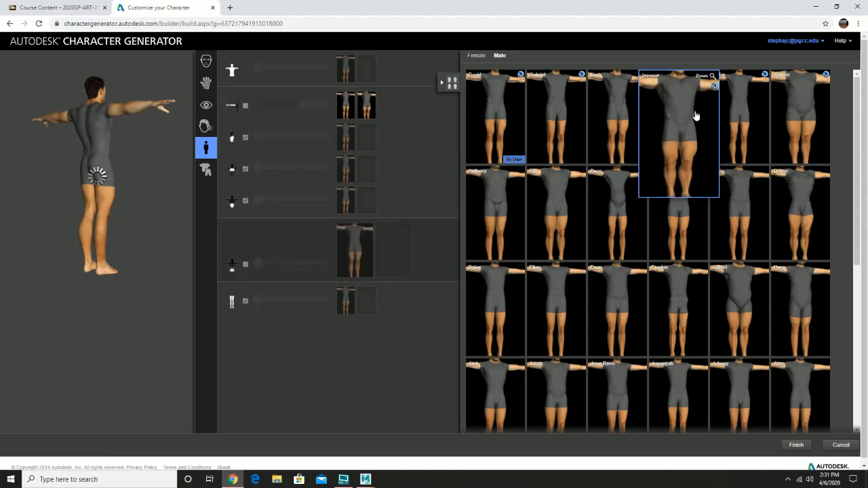
drag(696, 116, 391, 249)
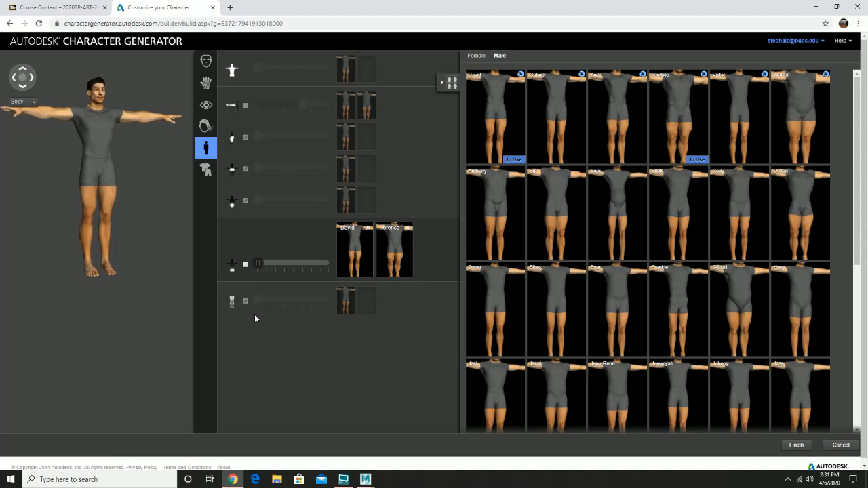
drag(261, 267, 291, 268)
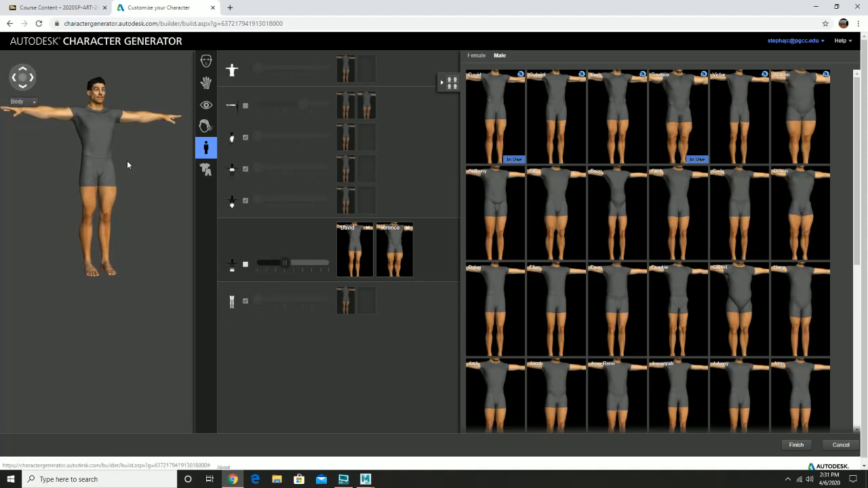
click(32, 77)
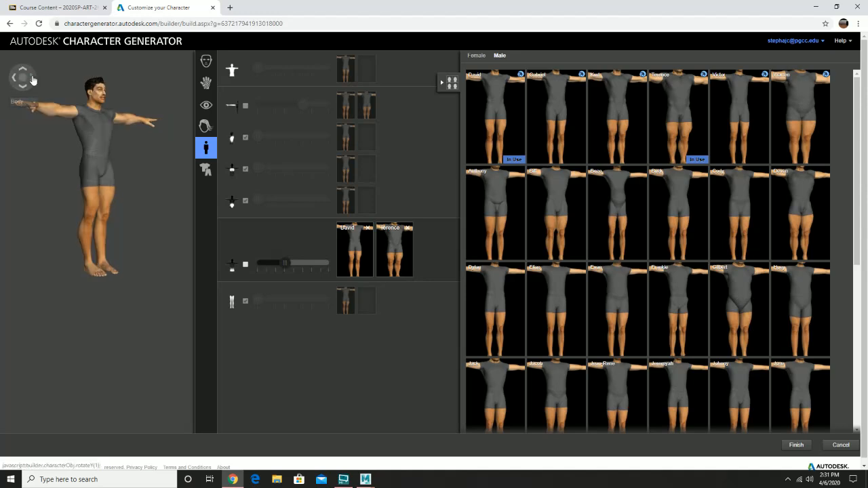
click(32, 79)
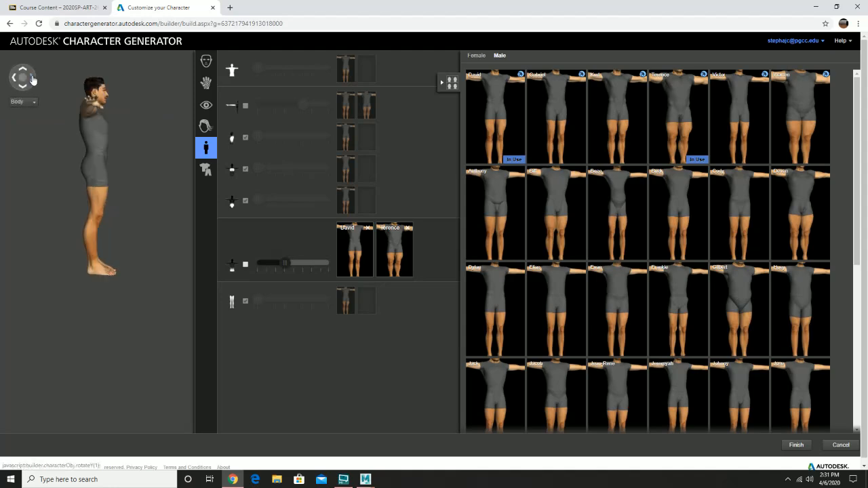
Step: Reduce the arms' blend between the David and Terence presets to about halfway
click(322, 106)
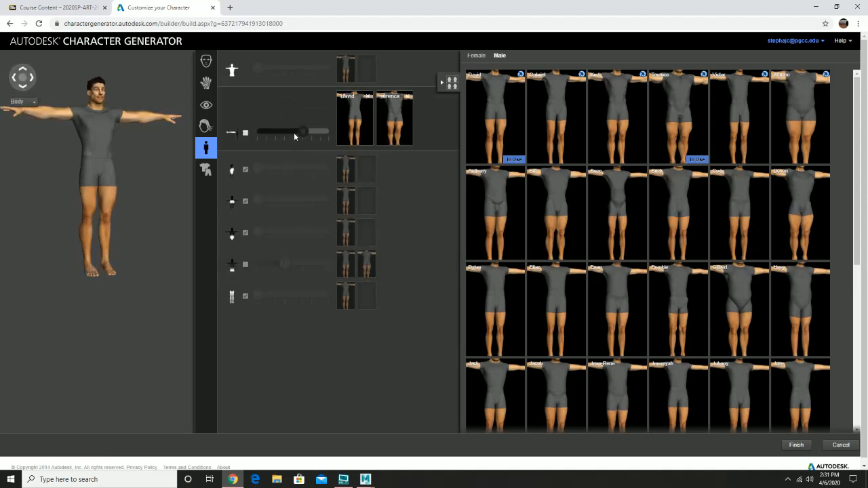
click(294, 133)
mouse_move(294, 135)
mouse_down()
mouse_move(251, 136)
mouse_move(335, 135)
mouse_move(296, 138)
mouse_up()
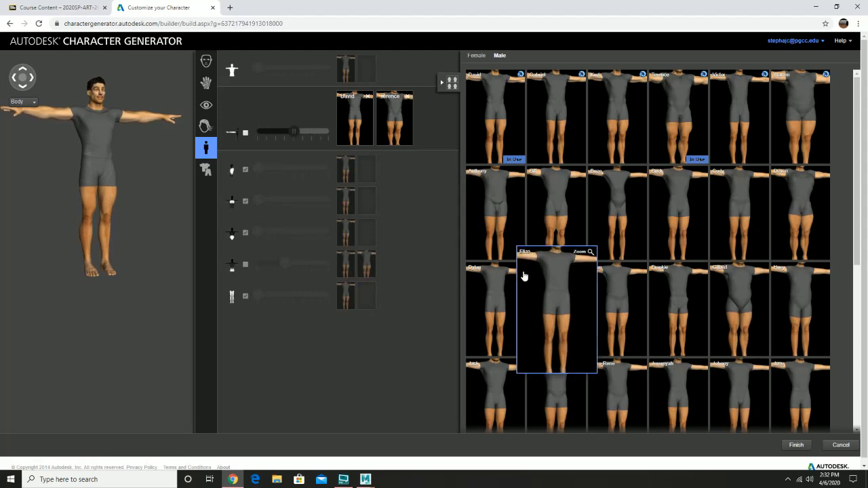
Step: Try the white number 7 tank top and the dark suit jacket with striped tie on the character
click(208, 171)
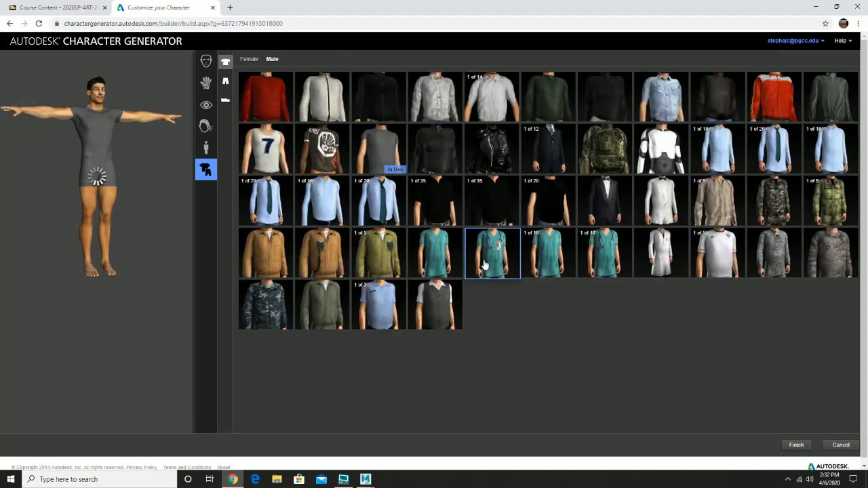
mouse_move(487, 265)
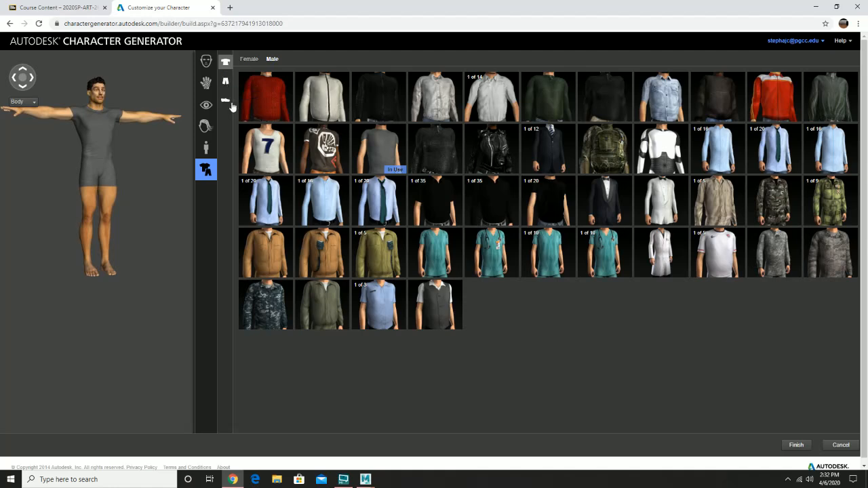
mouse_move(688, 259)
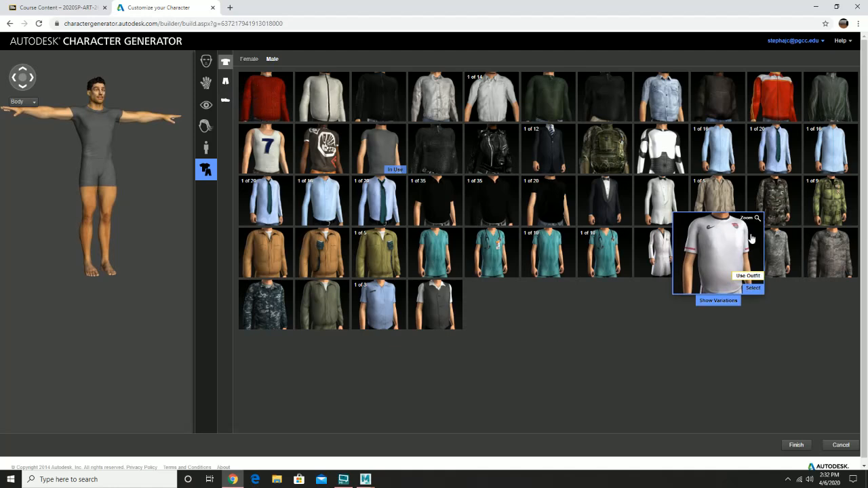
click(277, 161)
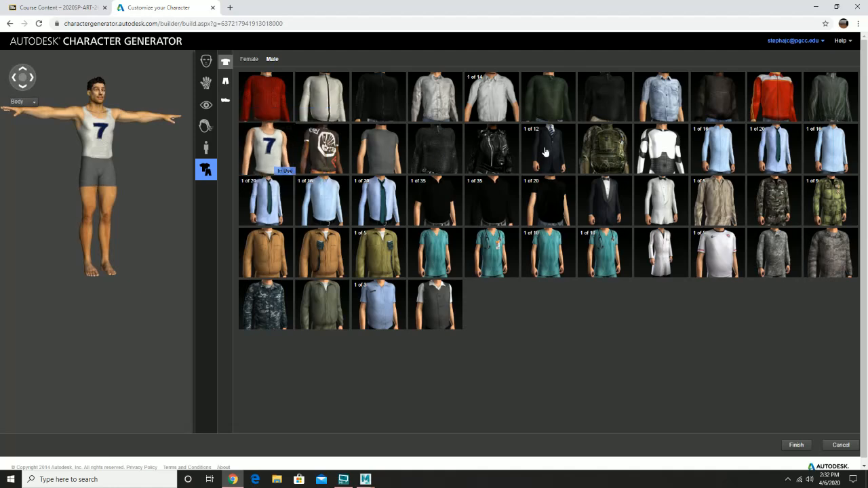
mouse_move(601, 143)
mouse_move(547, 159)
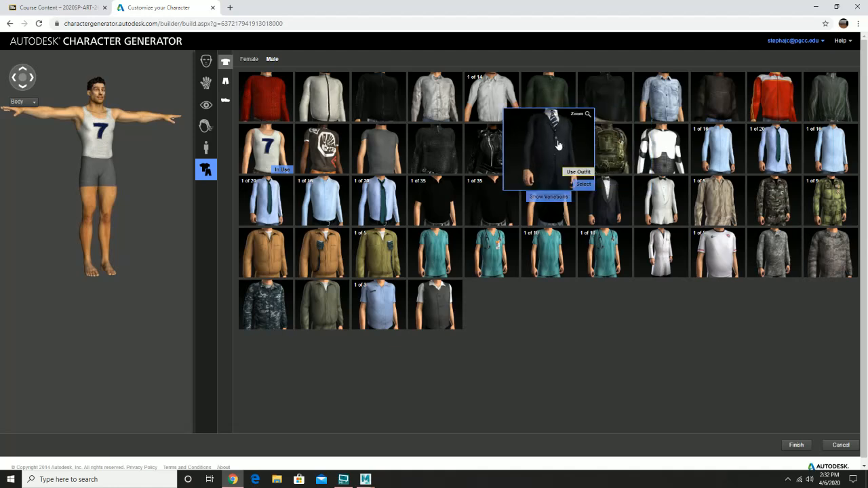
click(546, 160)
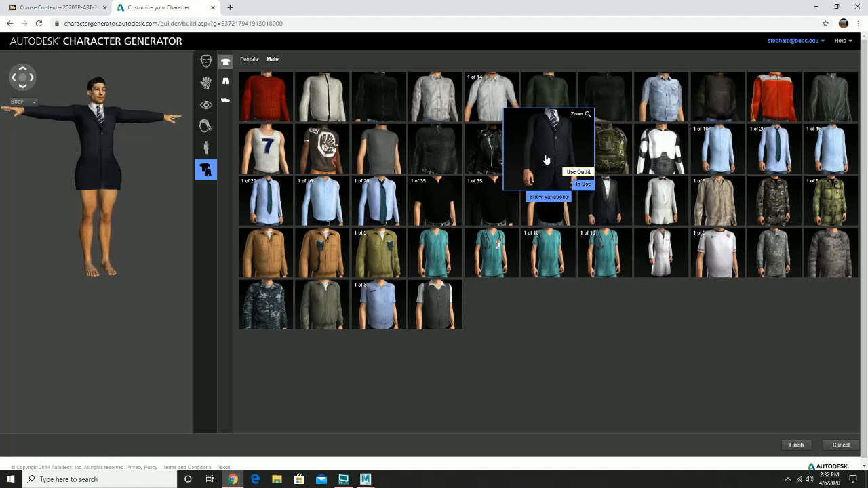
Step: Dress the character in the short-sleeved collared shirt, using its light pink color variation
click(440, 208)
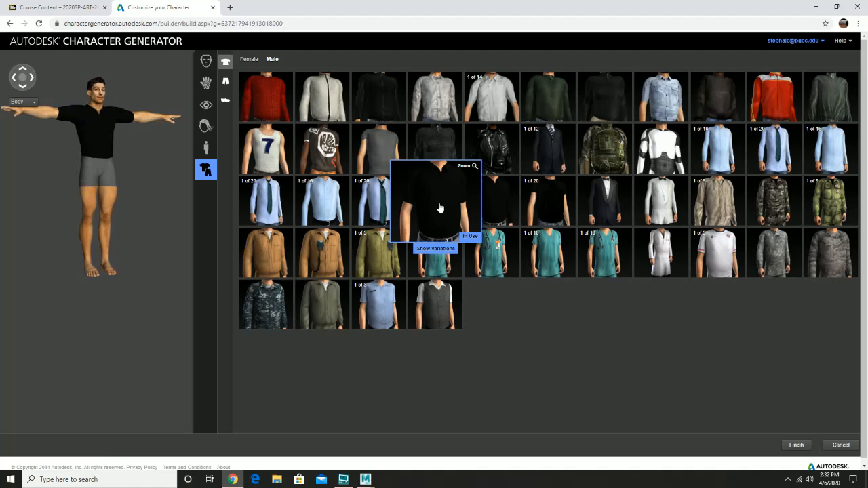
click(436, 248)
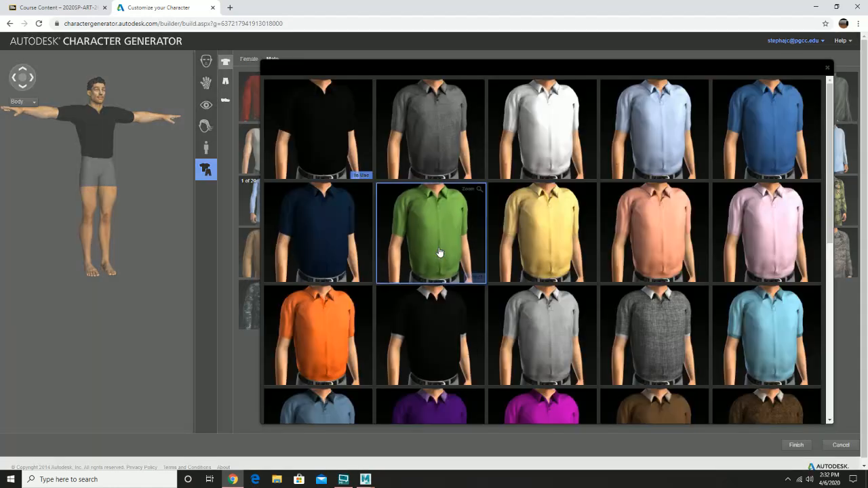
scroll(687, 364, down, 6)
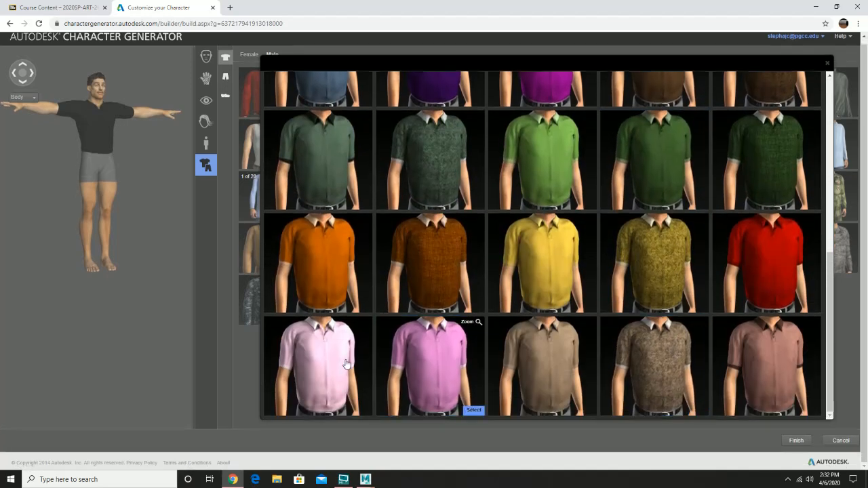
click(333, 361)
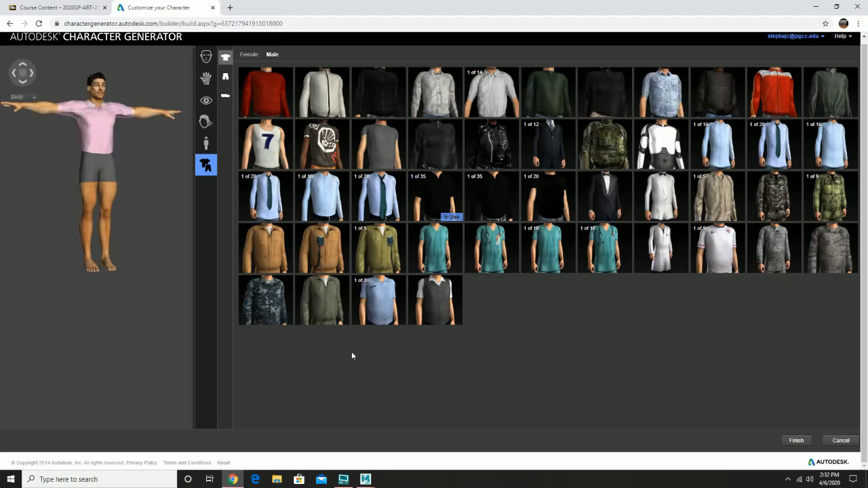
mouse_move(397, 226)
mouse_move(323, 201)
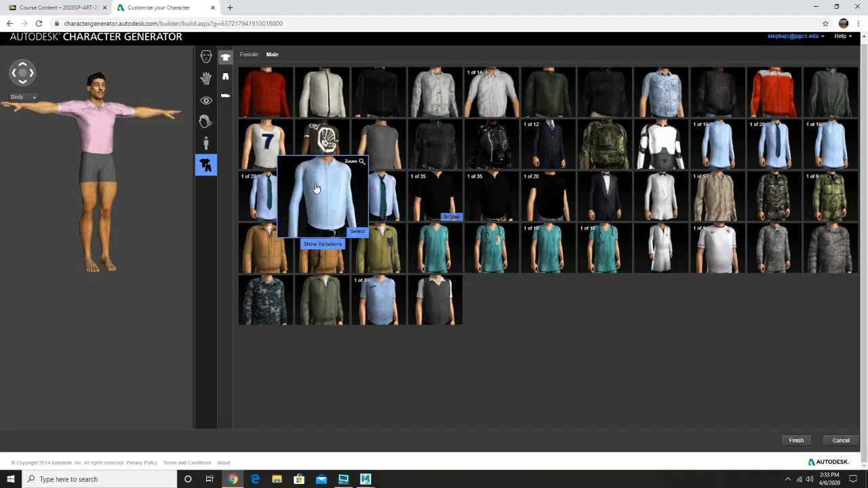
Step: Dress the character in the dark navy belted trousers and the tan boots
click(225, 78)
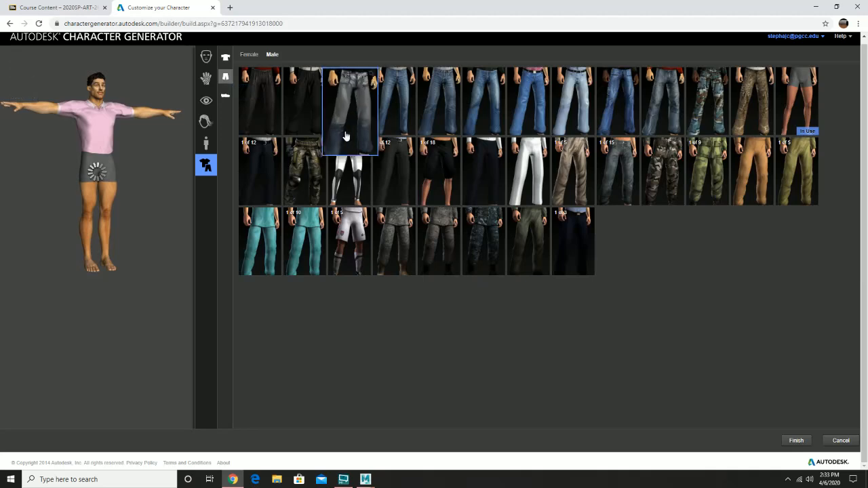
click(268, 155)
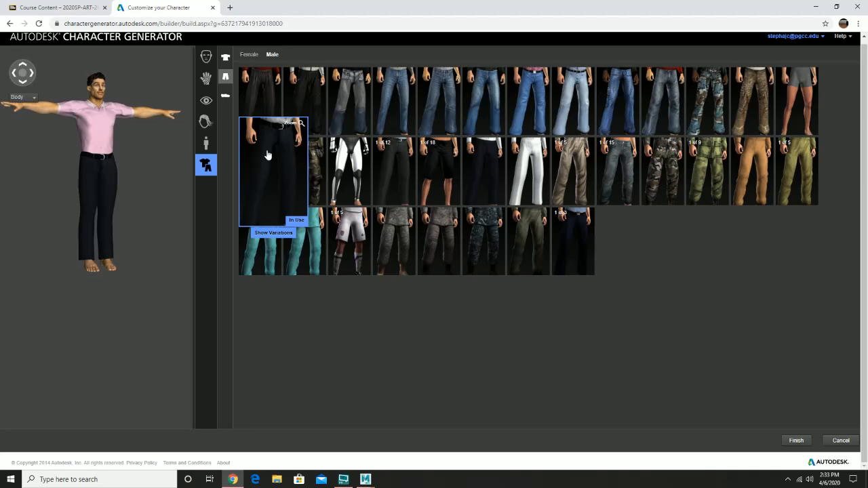
click(226, 96)
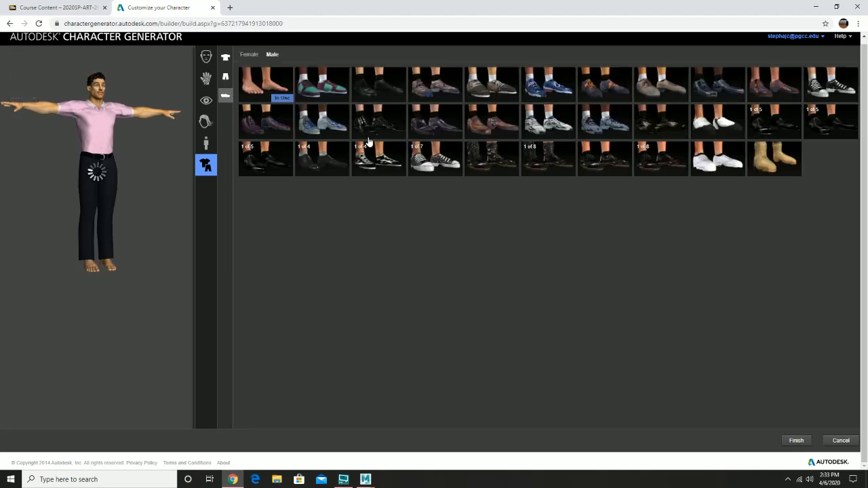
click(777, 154)
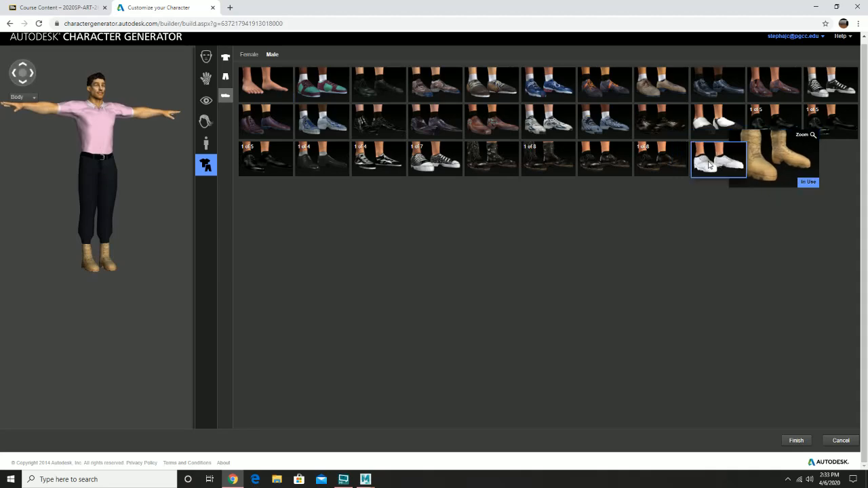
Step: Try the black dress shoes and two pairs of dark lace-up boots from the female footwear on the character
click(255, 169)
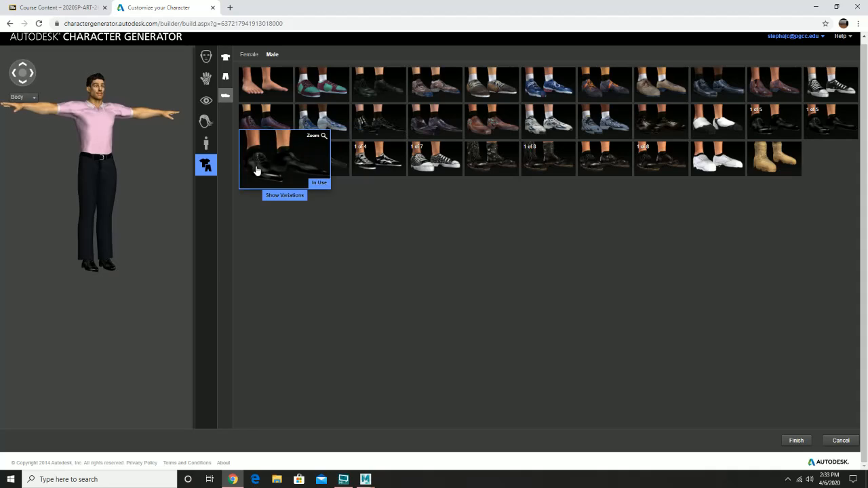
click(249, 56)
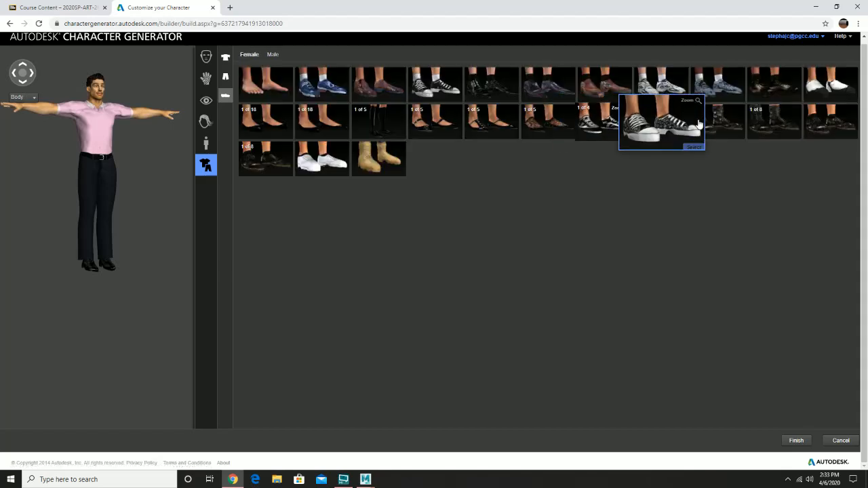
mouse_move(726, 124)
mouse_move(768, 123)
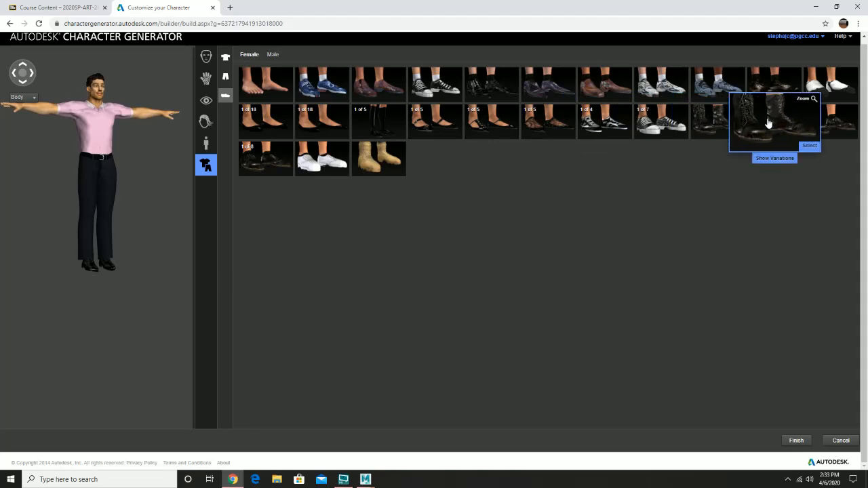
click(709, 124)
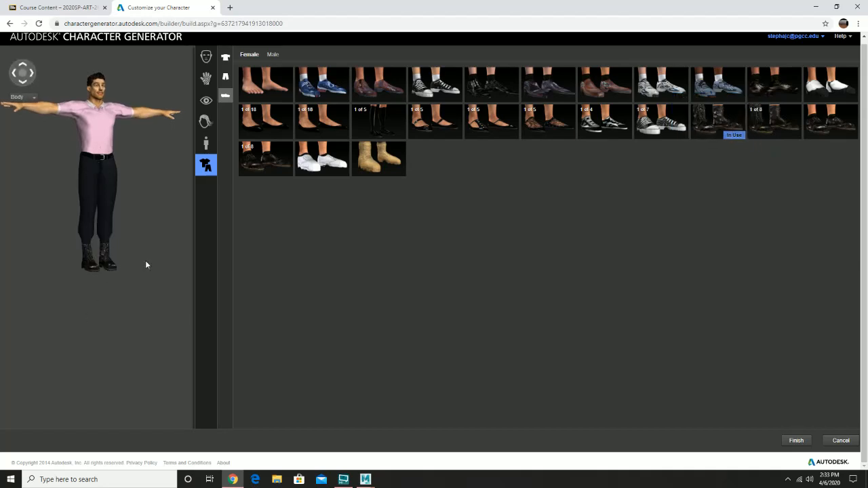
click(769, 127)
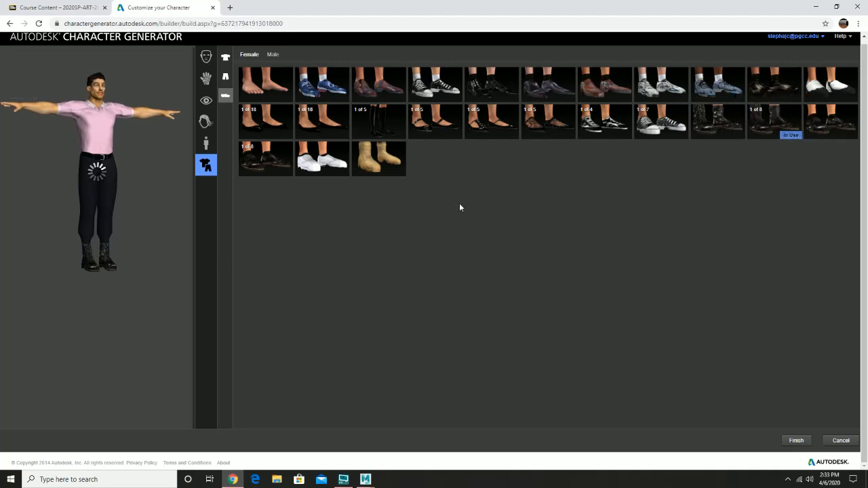
Step: Dress the character in the black dress shoes at the end of the male footwear's second row, second to last
click(271, 55)
mouse_move(769, 163)
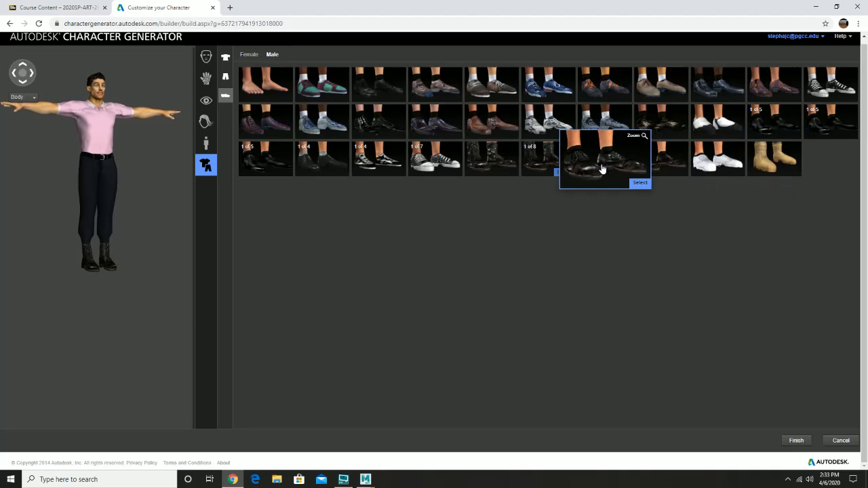
click(790, 127)
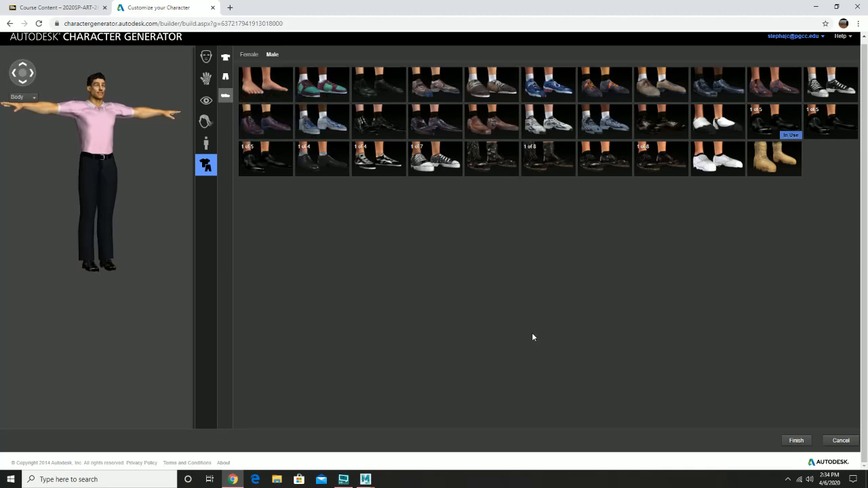
Step: Finish the customization and save the character under the name Dapper
click(798, 441)
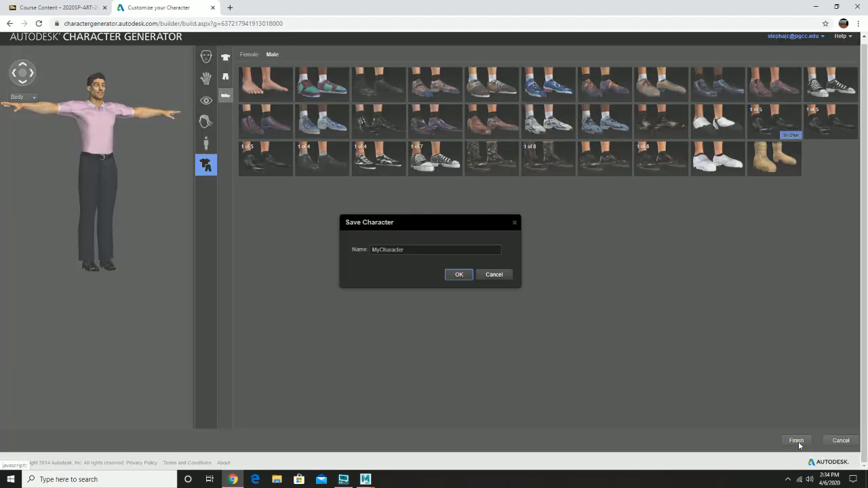
drag(422, 251, 337, 251)
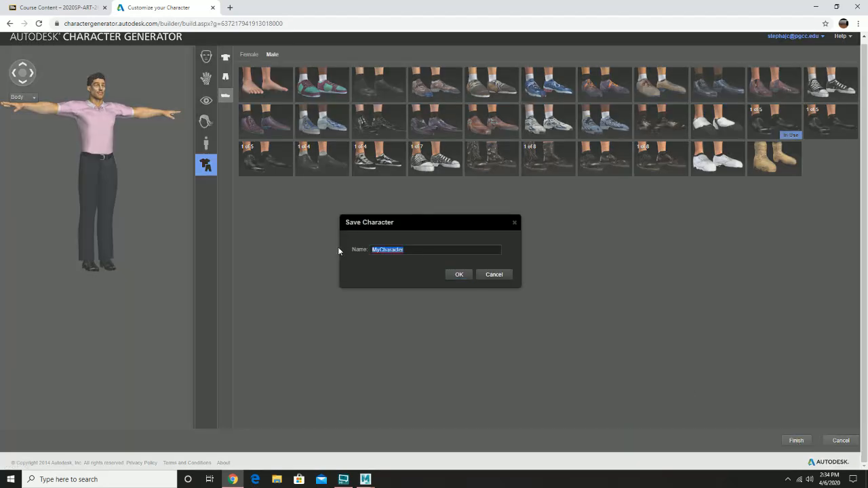
key(BackSpace)
text(Dapper)
click(464, 277)
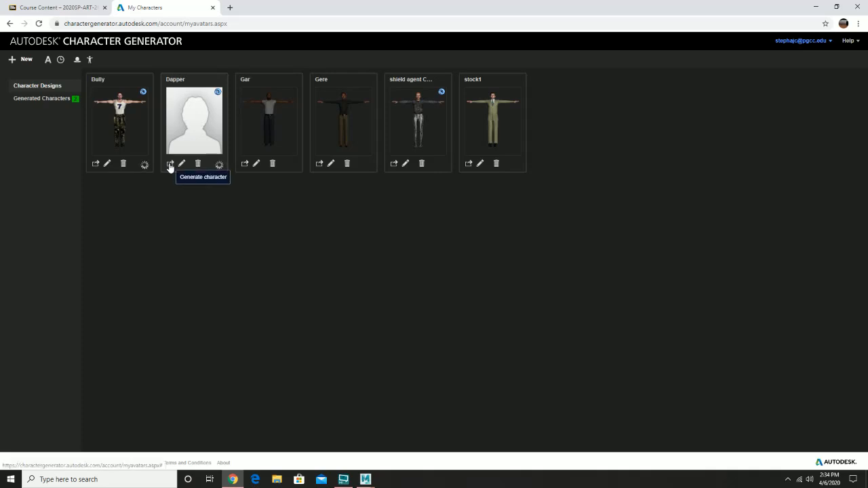
Step: Generate Dapper at only High poly resolution with a specular map and facial blend shapes, in Maya (.mb) format instead of Generic .fbx
click(170, 165)
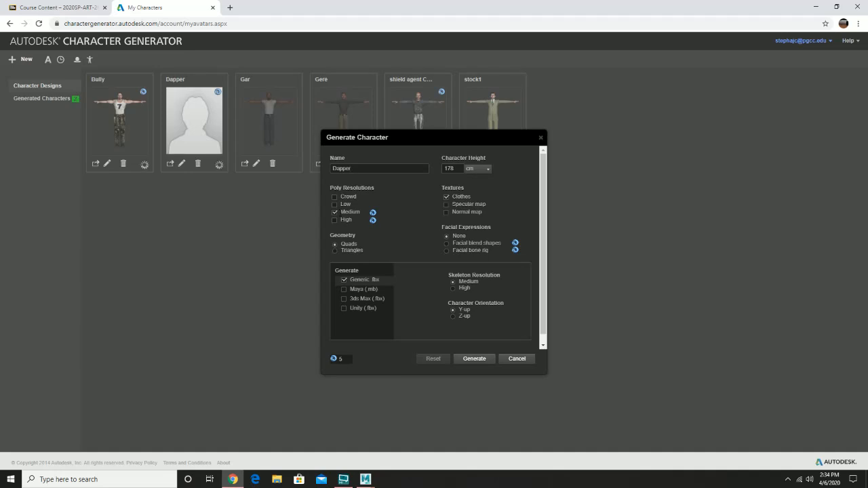
click(334, 213)
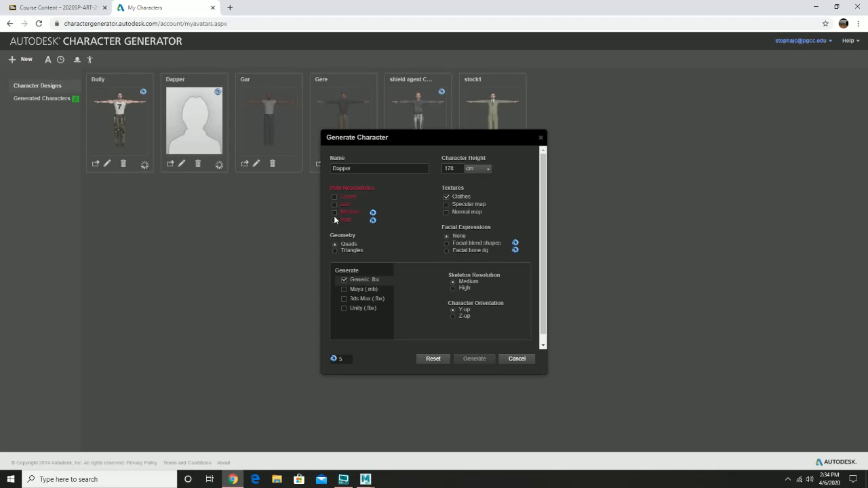
click(335, 220)
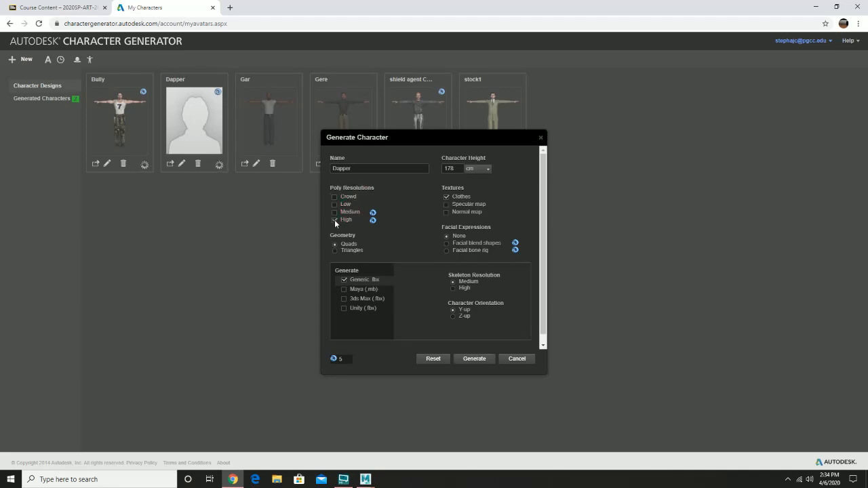
click(447, 204)
click(447, 243)
click(344, 290)
click(344, 279)
click(479, 360)
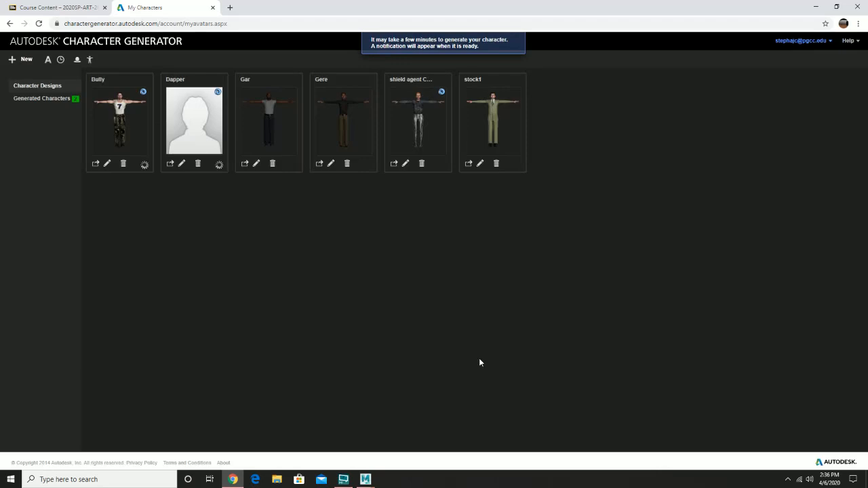
Step: Purchase and download the generated Gere character that is still marked as unpurchased
click(42, 100)
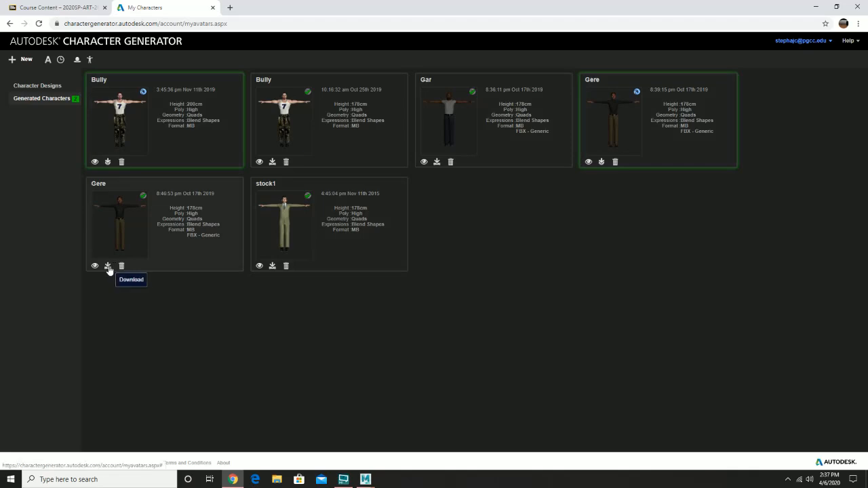
click(602, 162)
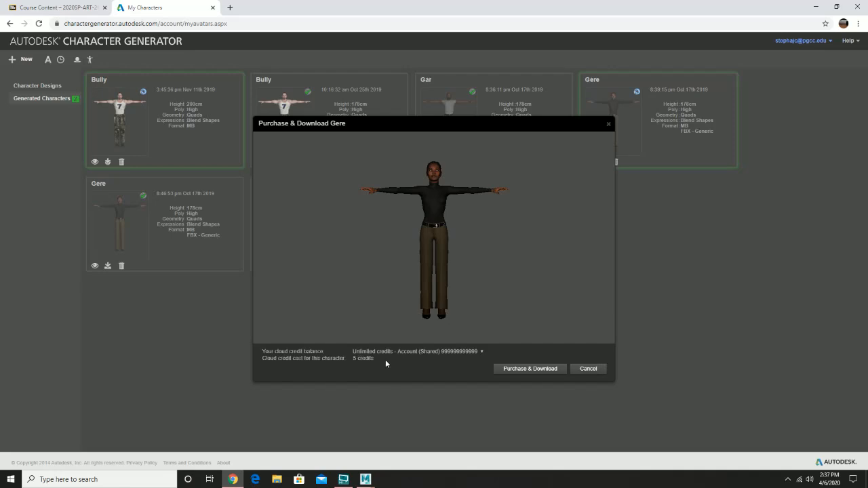
click(536, 371)
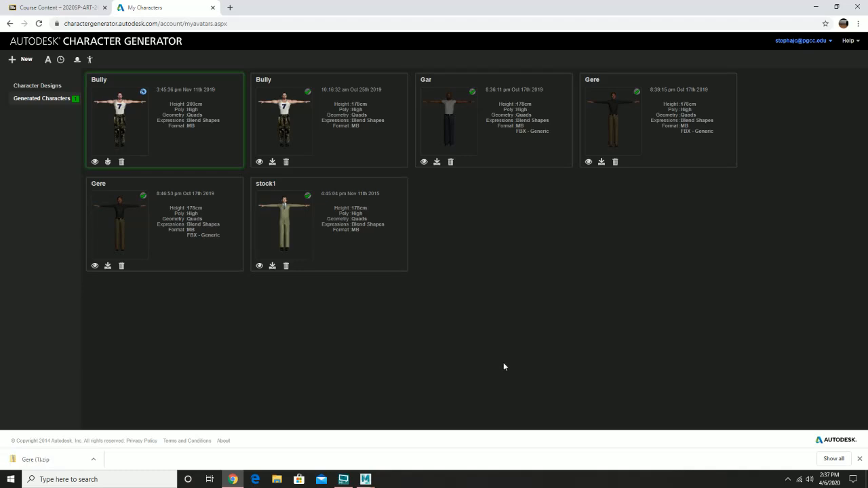
Step: Check the character designs and generated characters for Dapper, and view the 200 cm Bully's purchase details without buying
click(43, 98)
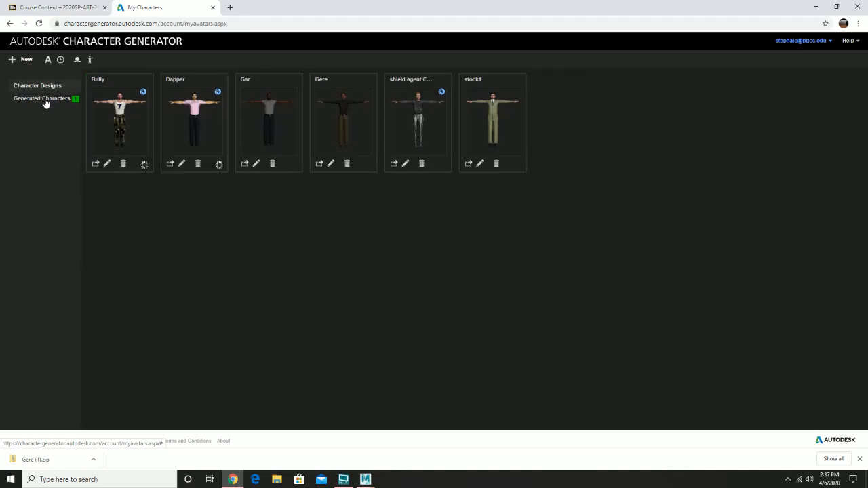
click(44, 100)
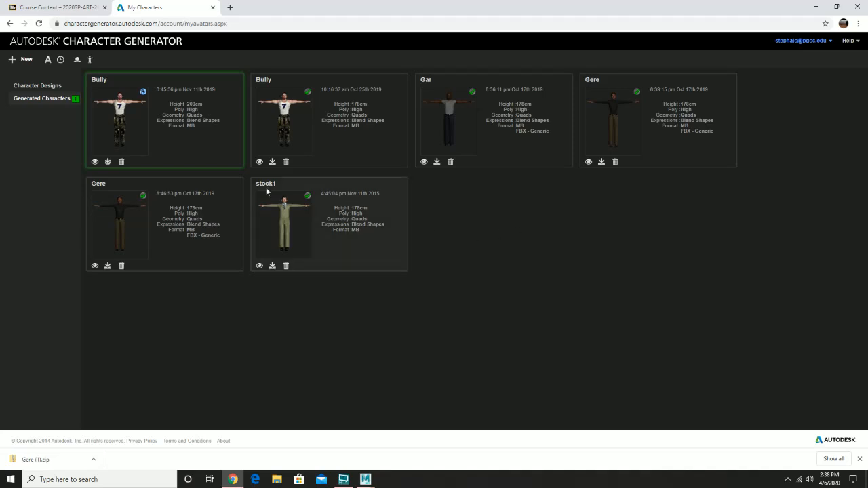
click(108, 163)
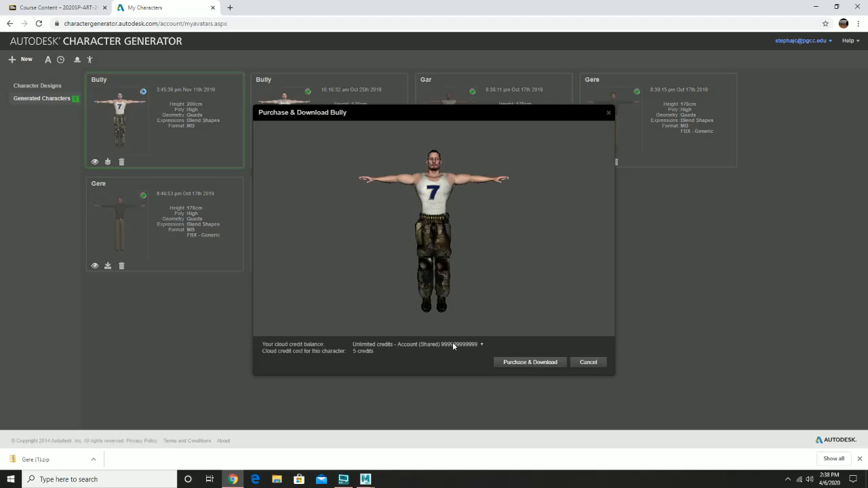
click(600, 365)
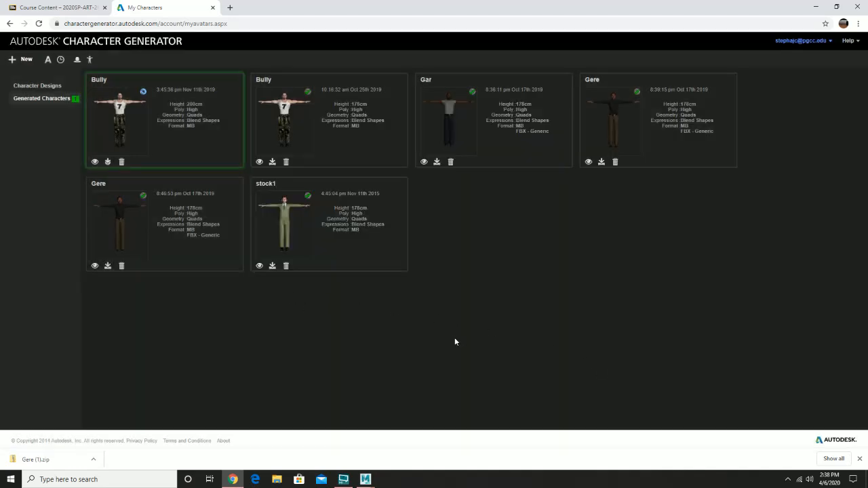
click(39, 86)
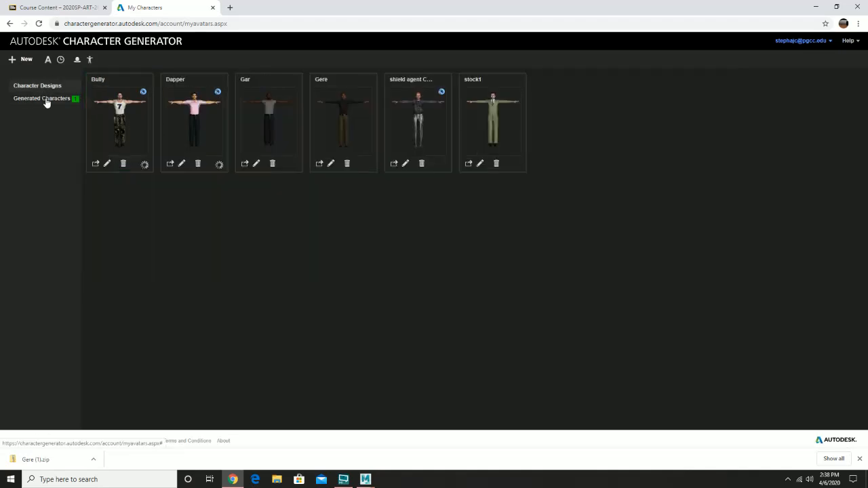
click(46, 100)
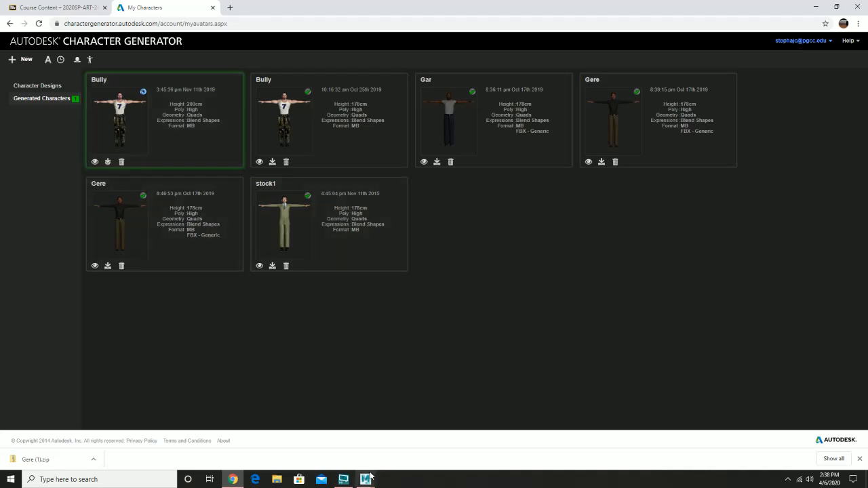
mouse_move(343, 480)
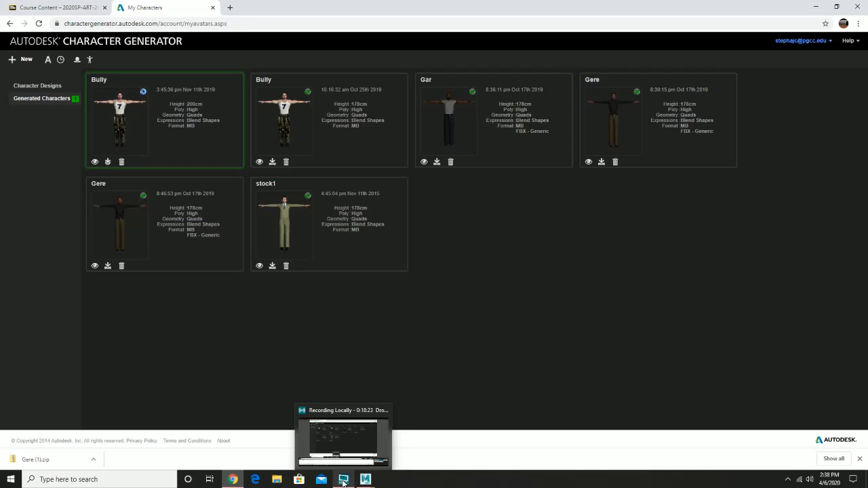
click(343, 483)
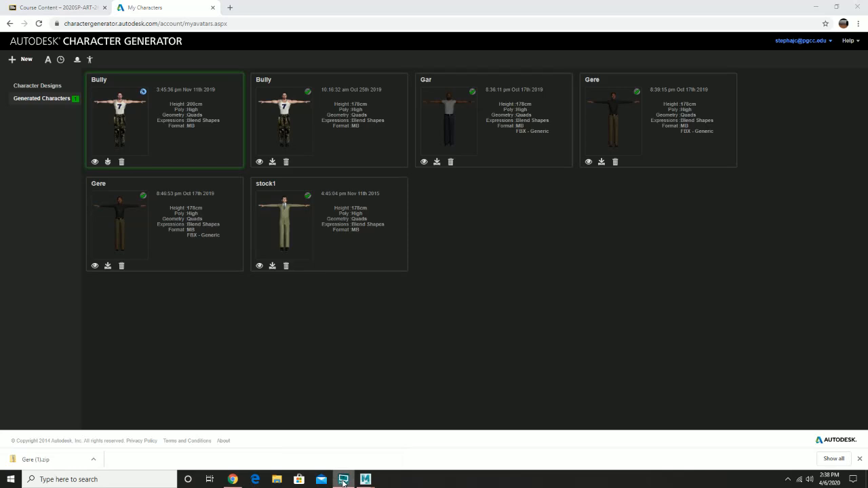